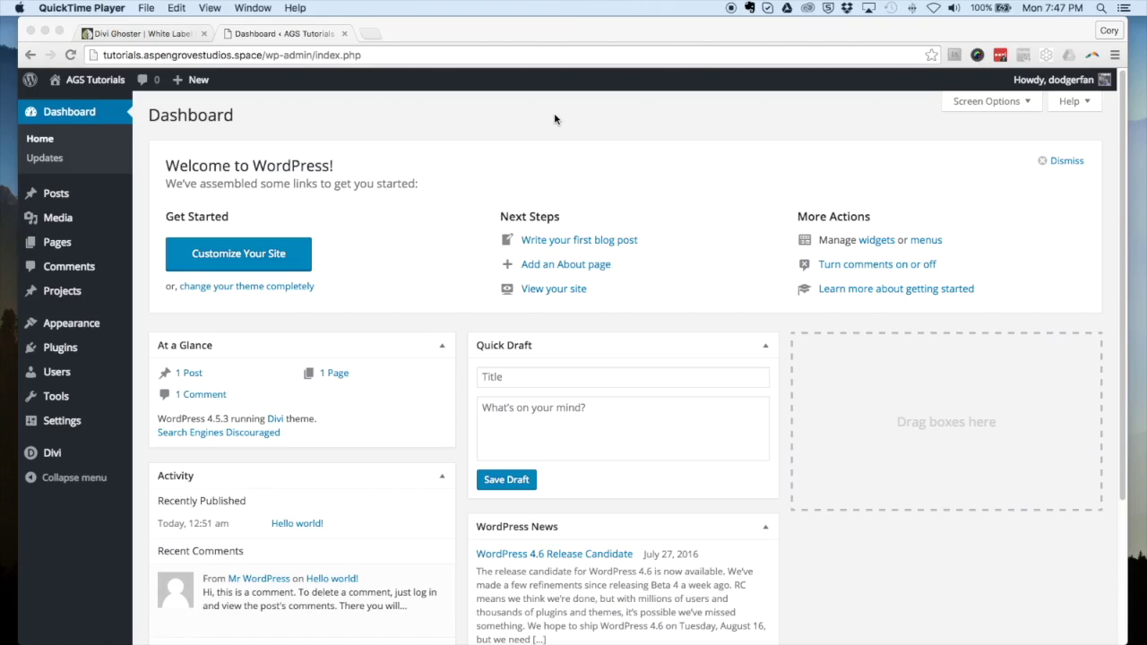
# Set the site's permalink structure to Post name and save the change
pyautogui.click(476, 127)
pyautogui.moveTo(85, 421)
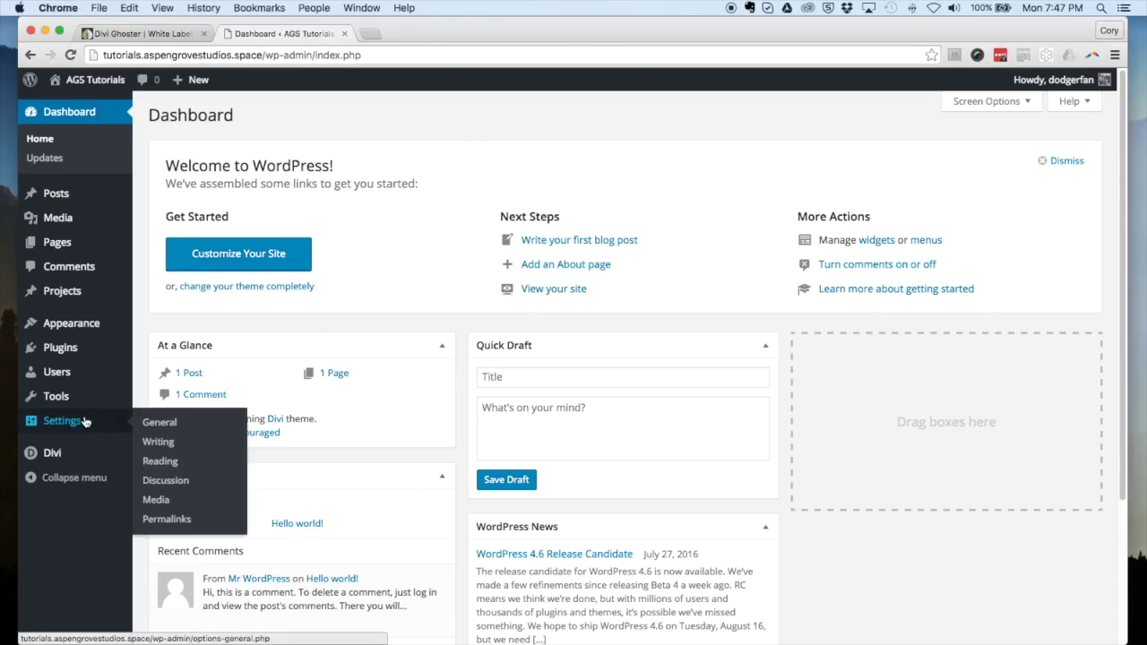
pyautogui.click(163, 519)
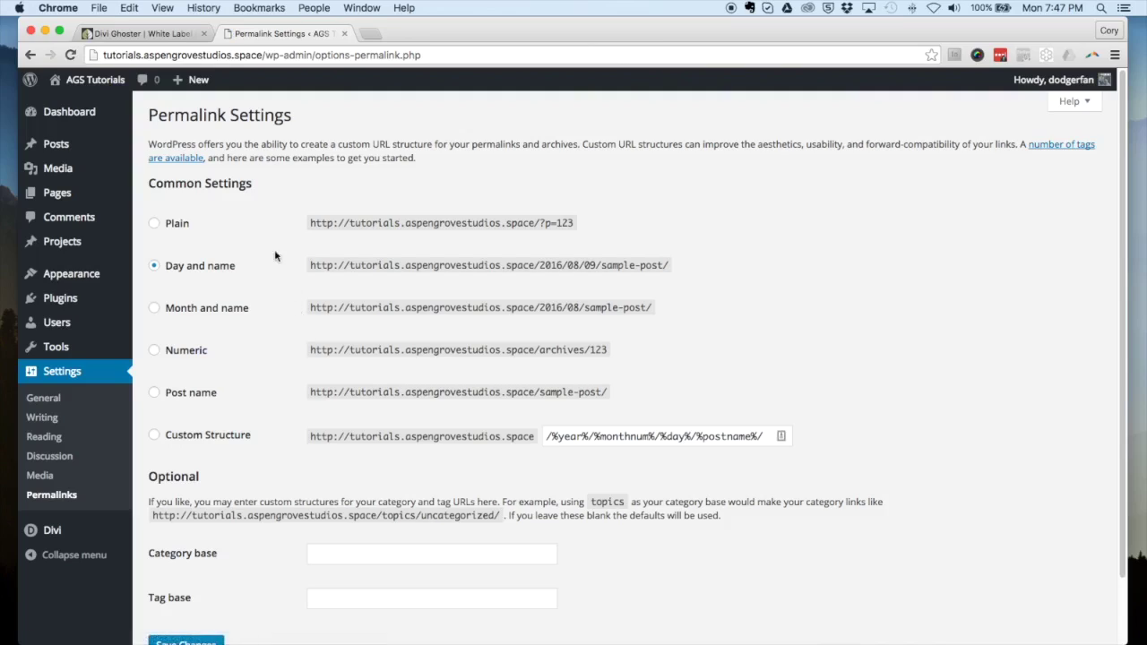
pyautogui.click(155, 225)
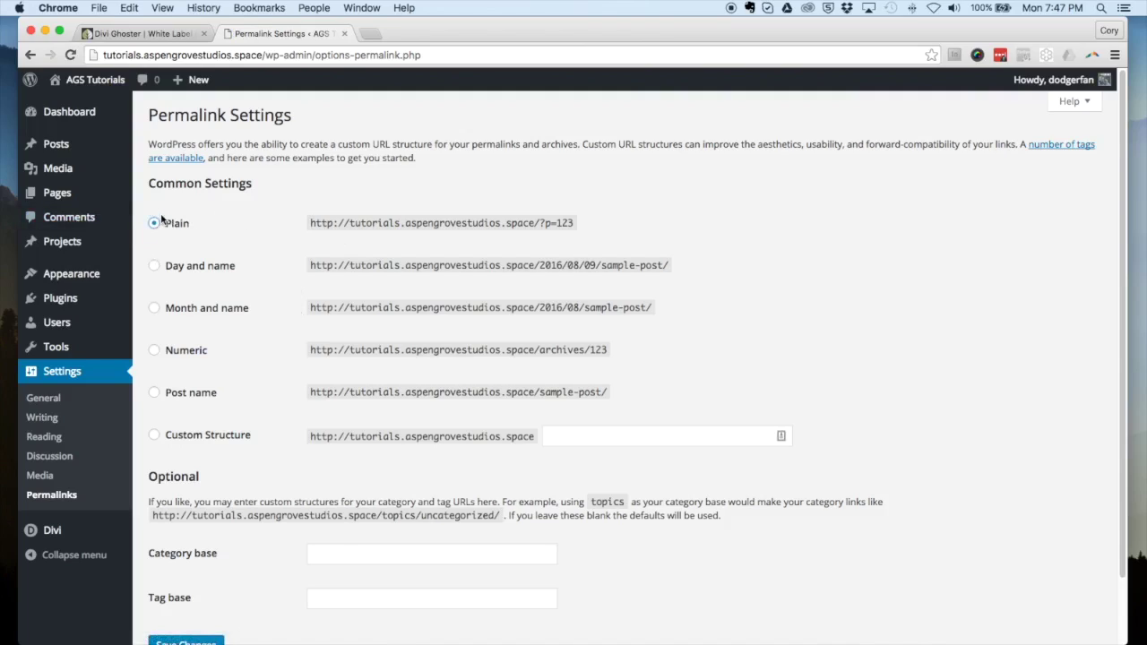
pyautogui.click(156, 392)
pyautogui.scroll(-3, 179, 340)
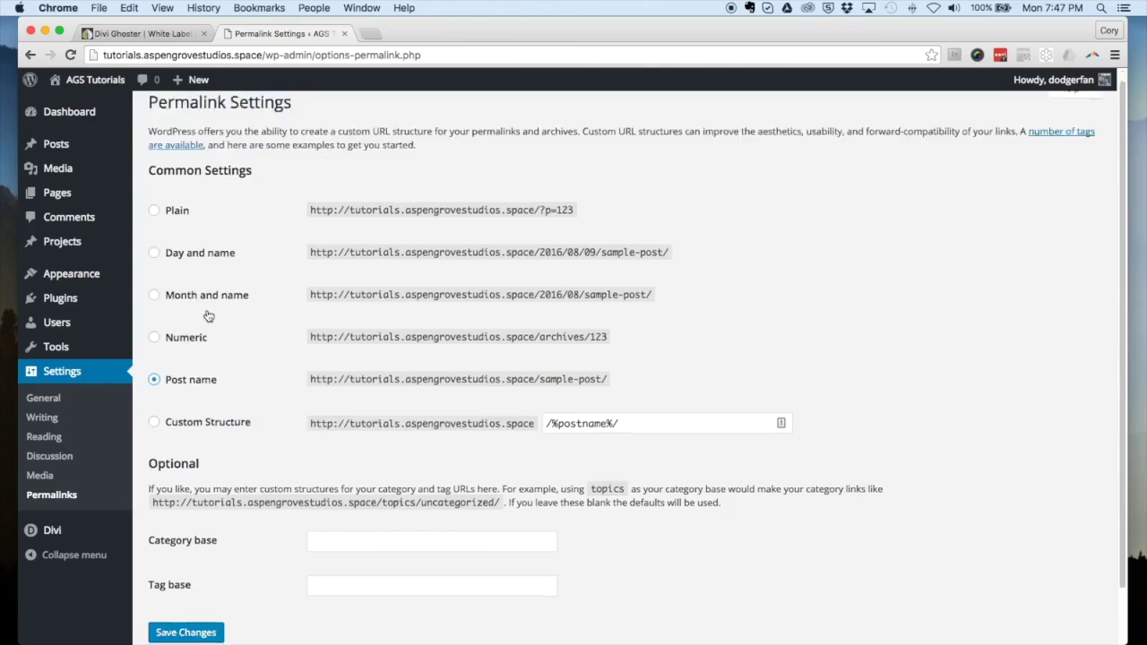
pyautogui.scroll(3, 197, 305)
pyautogui.scroll(-2, 179, 287)
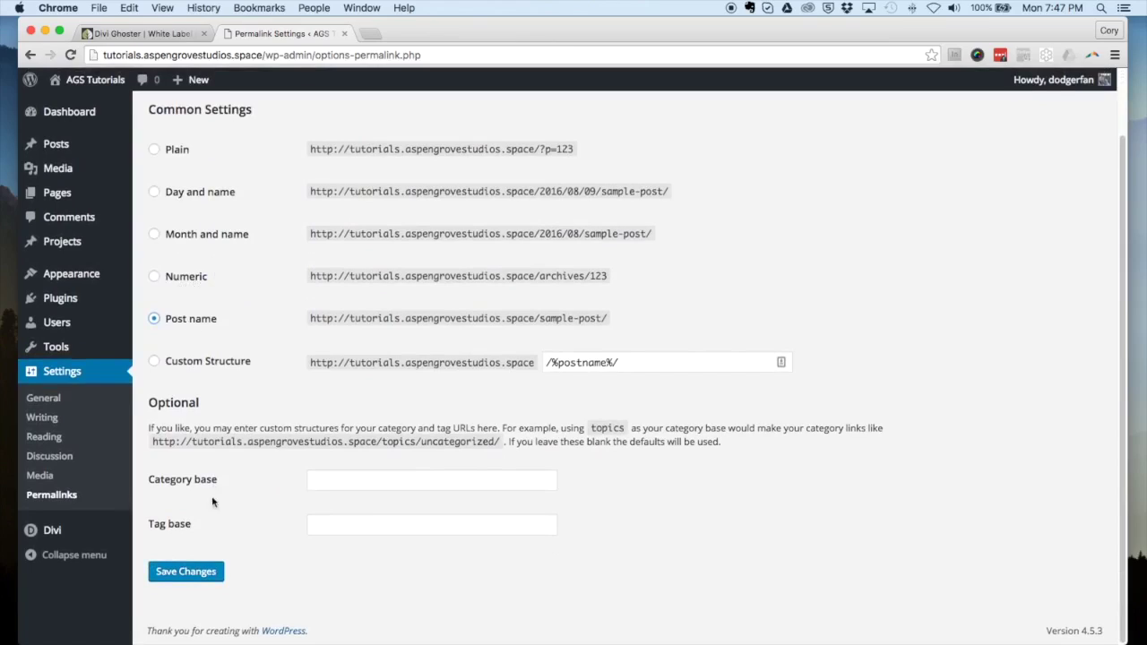
pyautogui.click(170, 572)
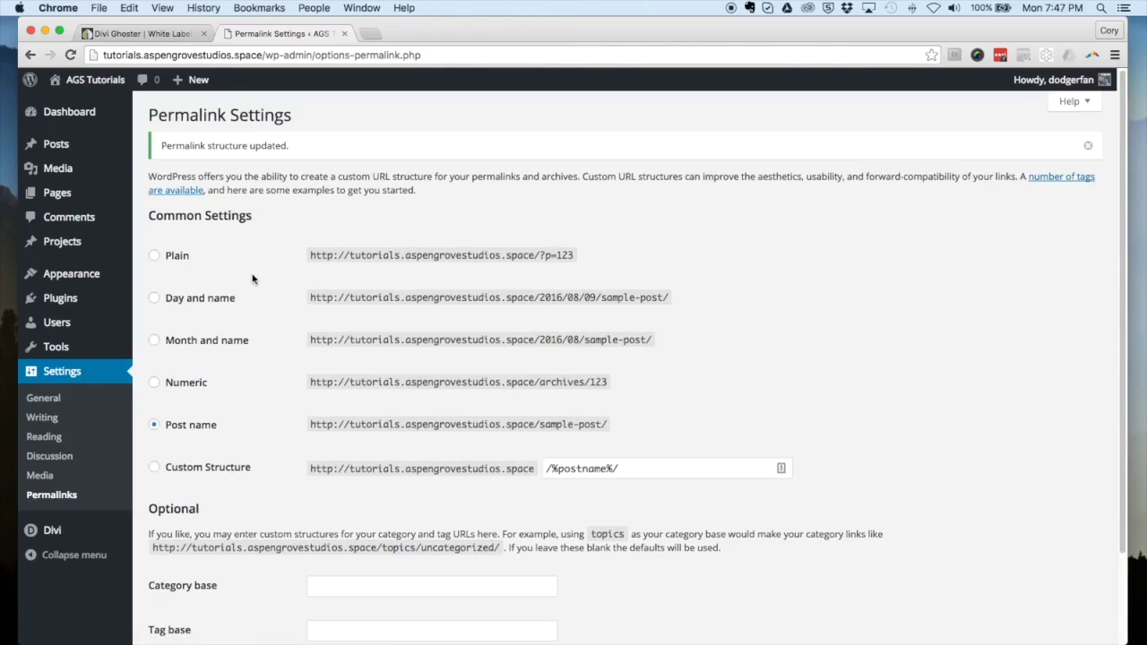
# Upload the divi-ghoster.zip plugin from the Downloads folder, install it and activate it
pyautogui.moveTo(72, 304)
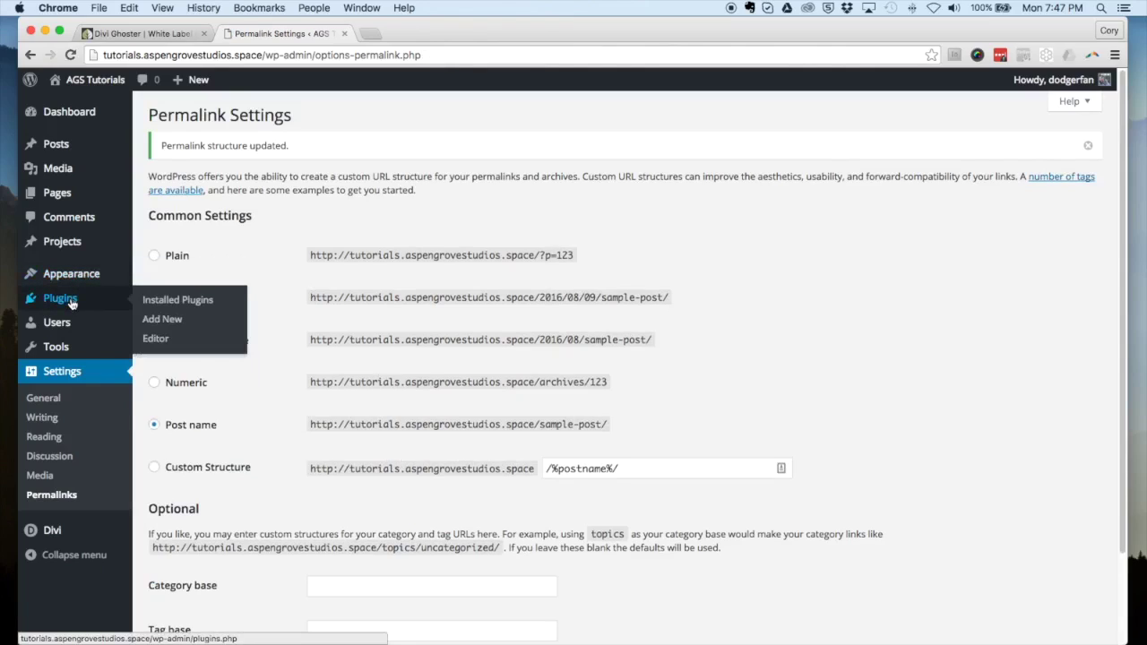
pyautogui.click(171, 319)
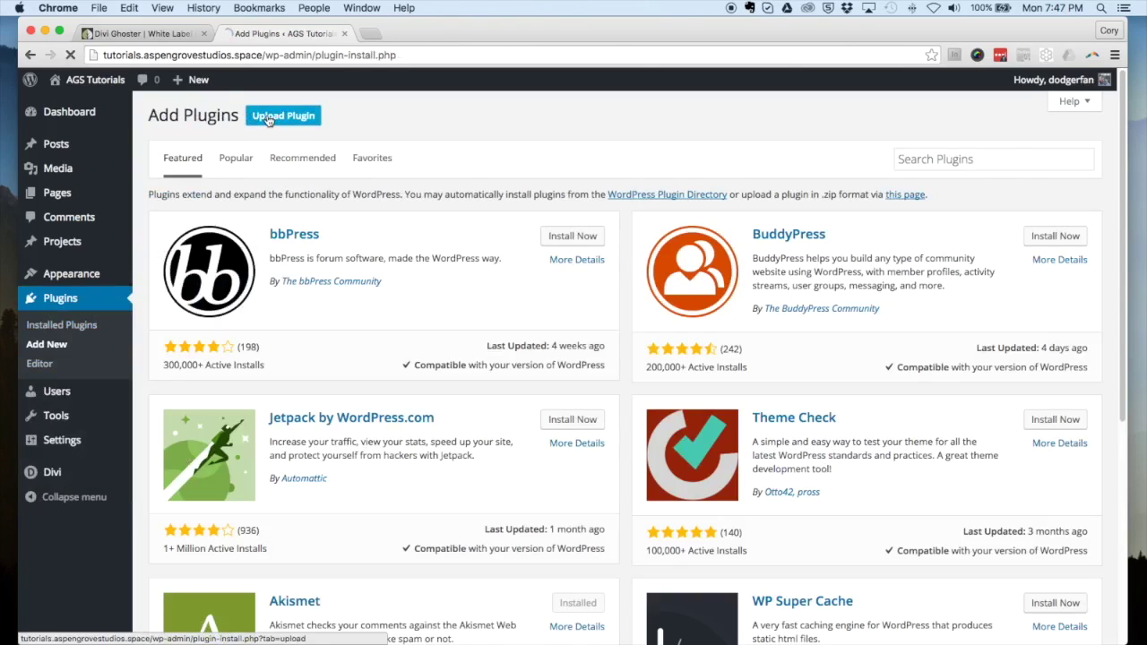
pyautogui.click(268, 120)
pyautogui.click(536, 243)
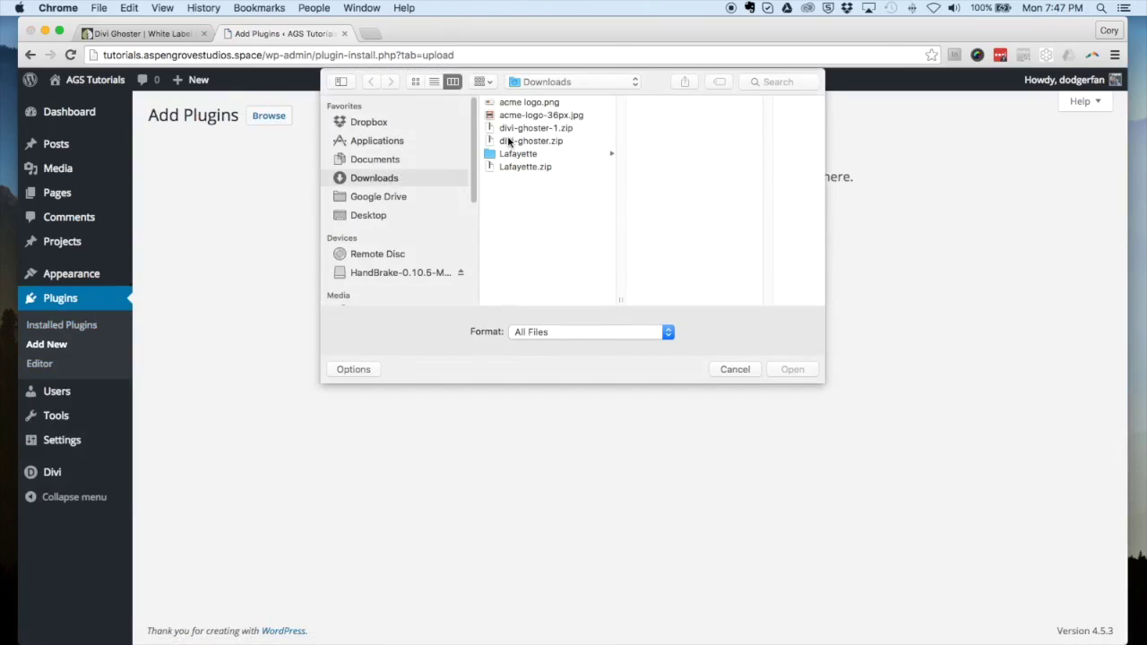
pyautogui.click(510, 141)
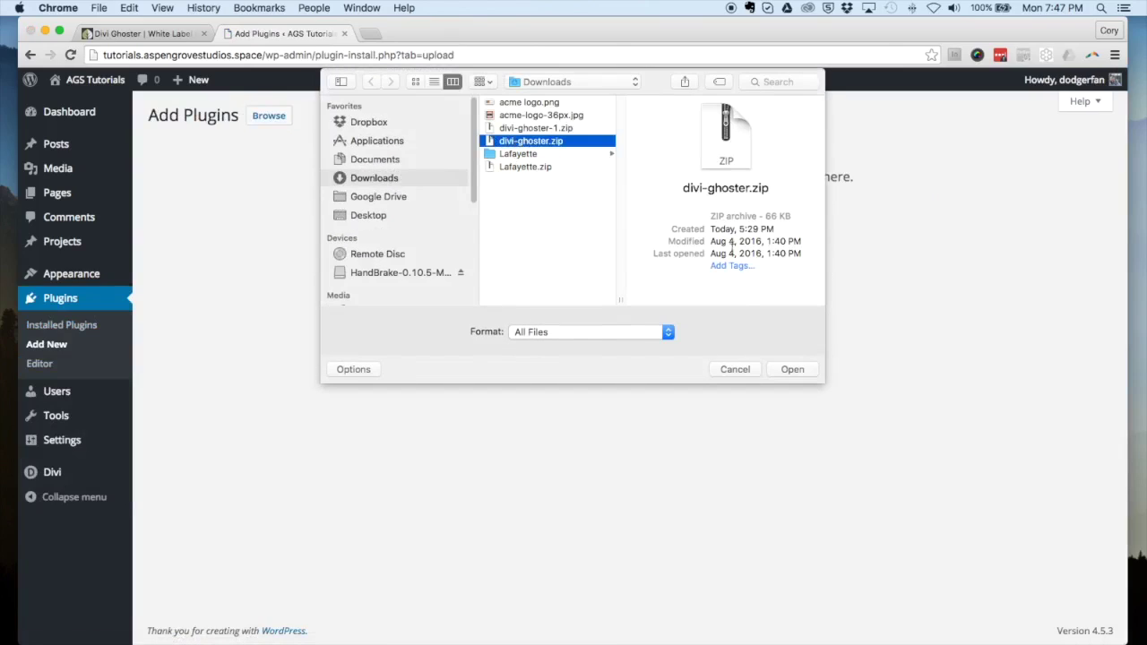
pyautogui.click(794, 370)
pyautogui.click(728, 242)
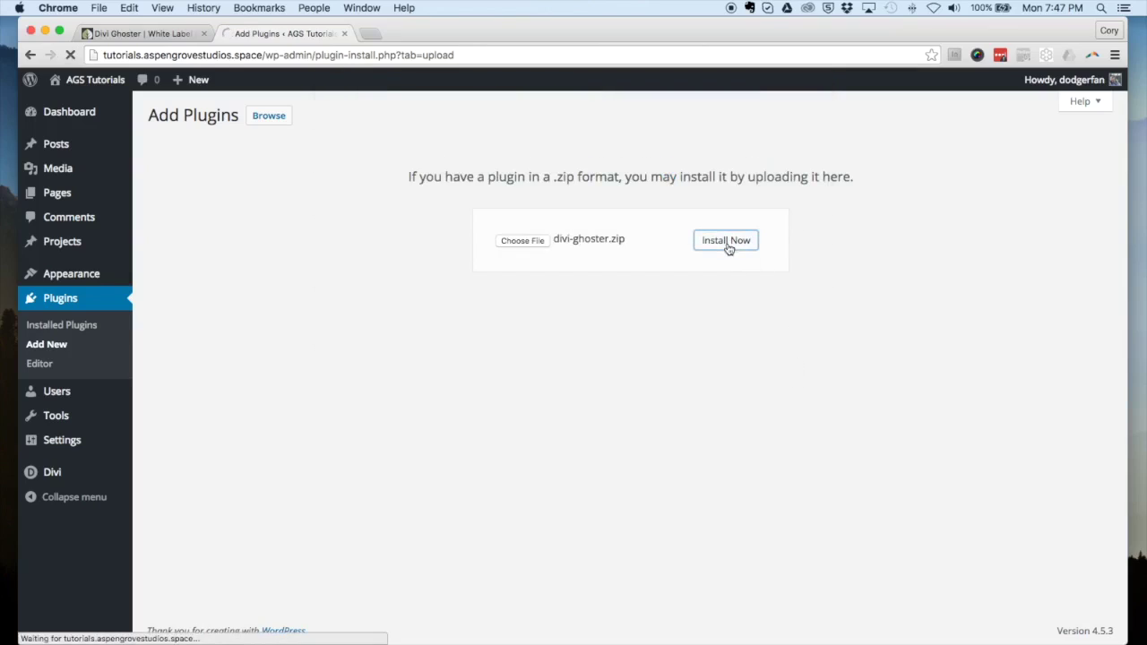
pyautogui.click(212, 216)
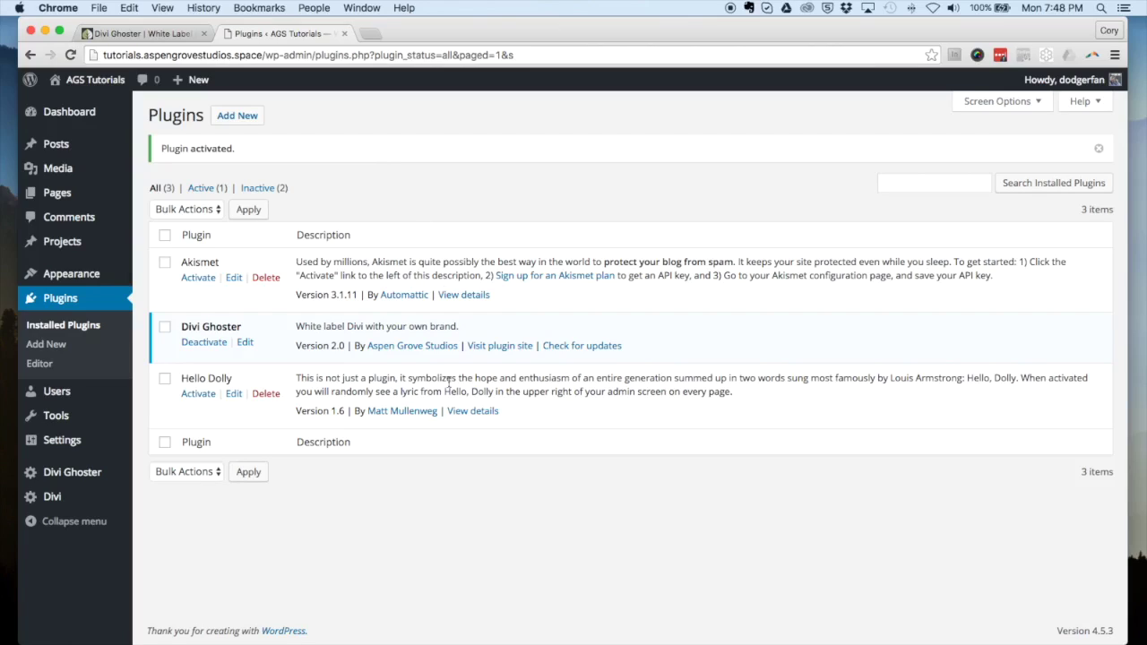
# Open the Divi Ghoster settings and review the branding name, branding image, URL slug and Ultimate Ghoster options
pyautogui.click(73, 472)
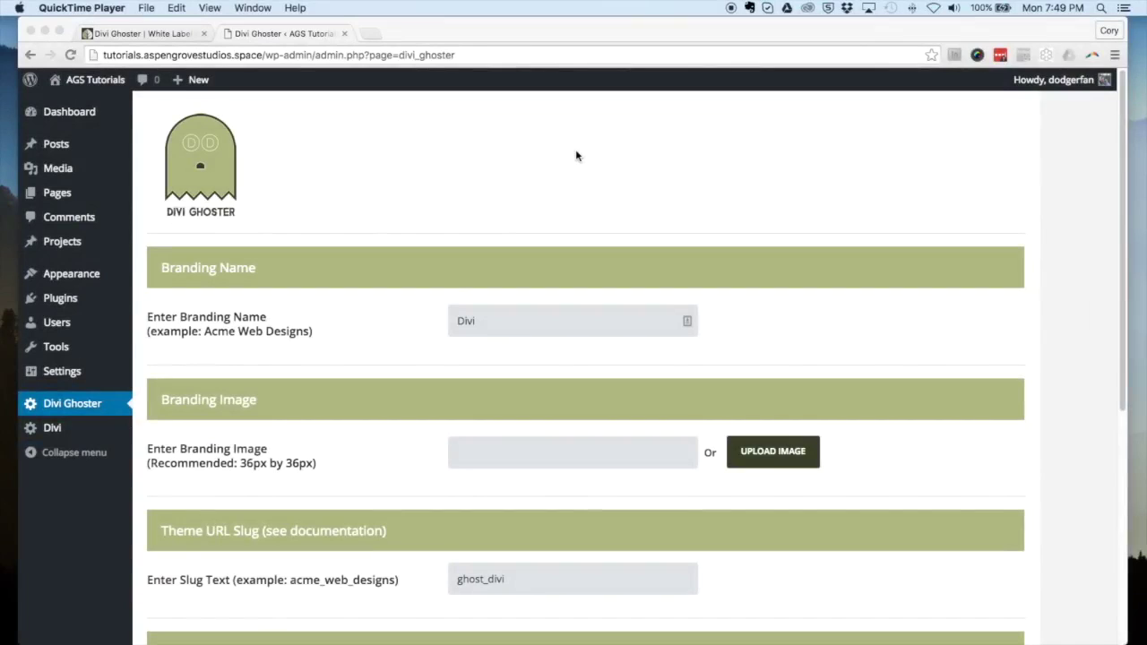
pyautogui.scroll(-2, 576, 156)
pyautogui.scroll(2, 577, 156)
pyautogui.scroll(-5, 576, 156)
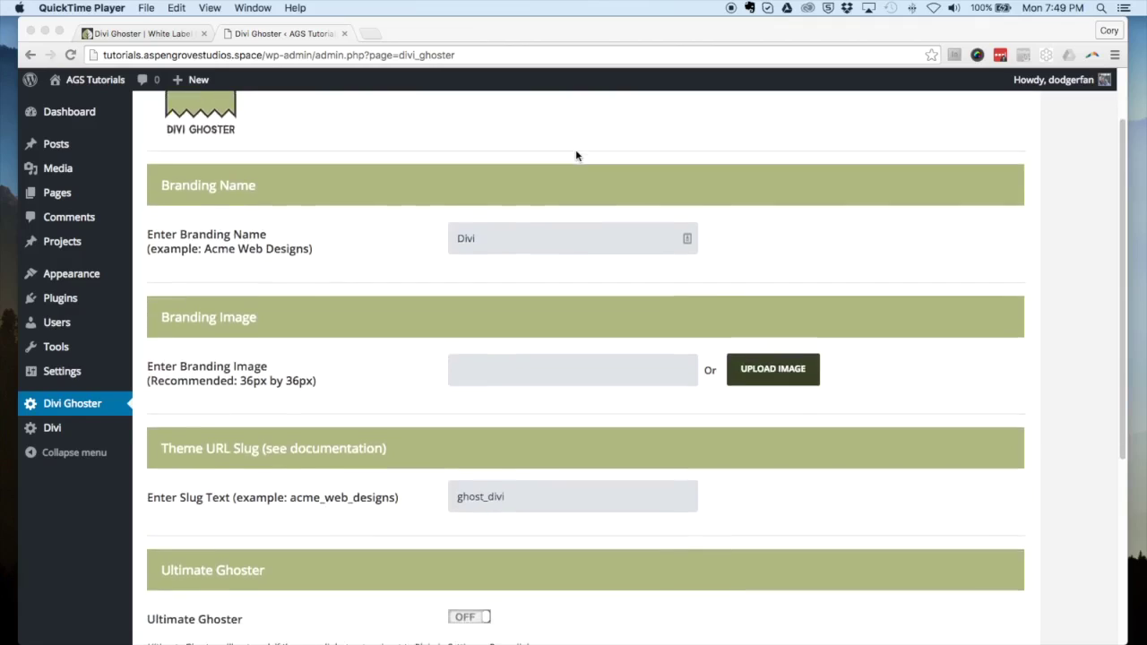
pyautogui.scroll(-3, 577, 156)
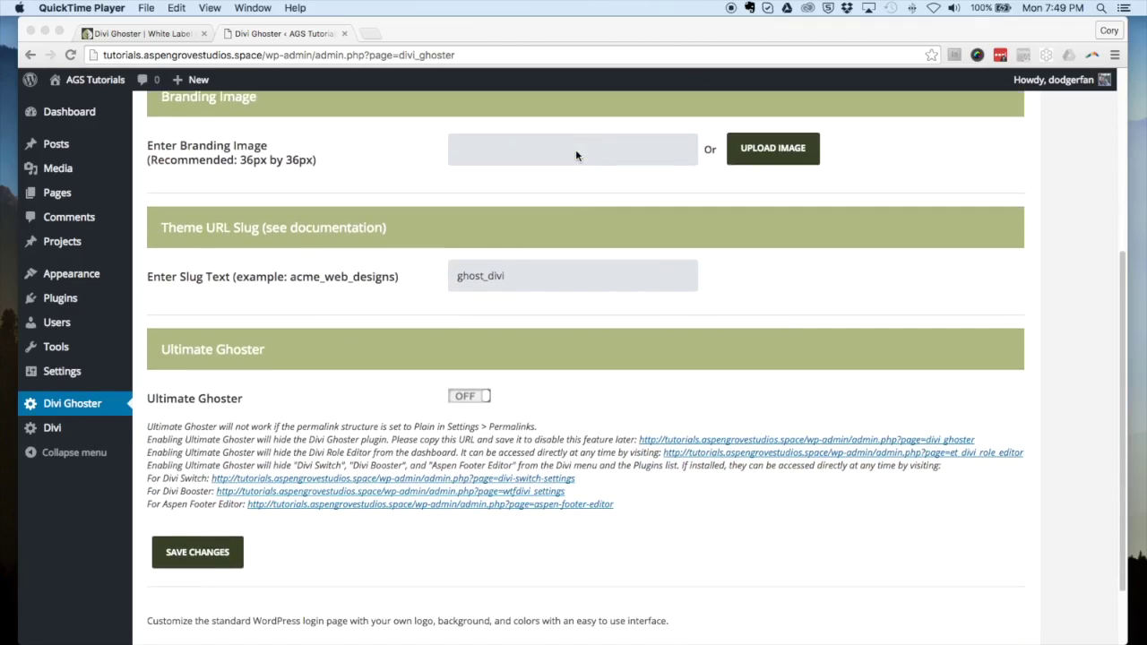
pyautogui.scroll(-3, 576, 156)
pyautogui.scroll(10, 576, 156)
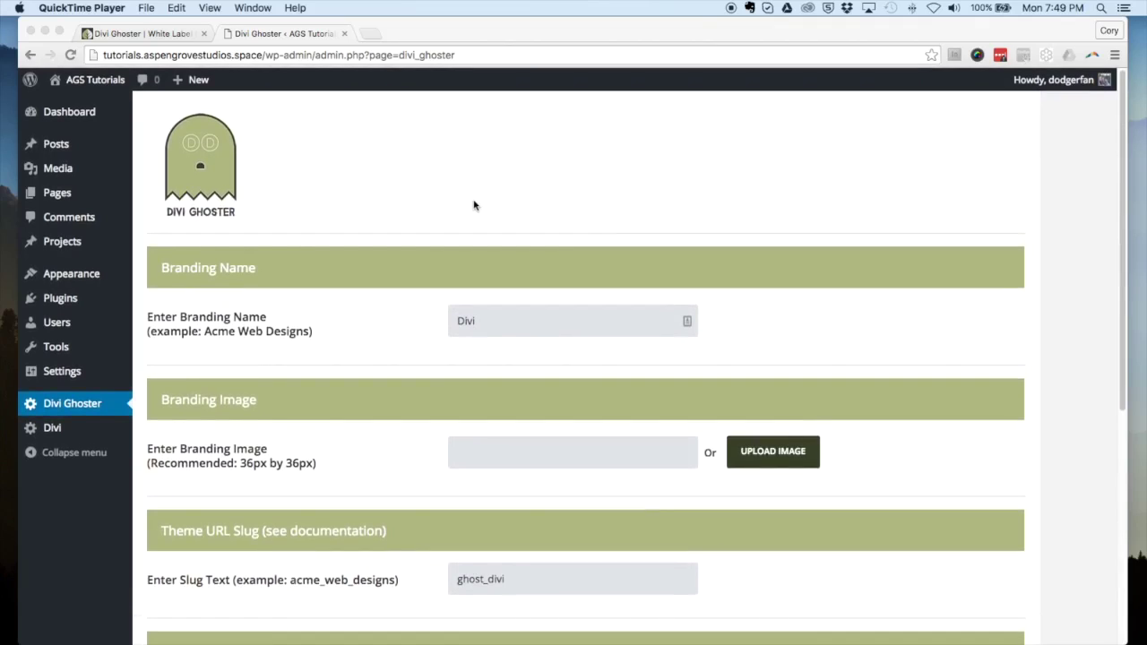
pyautogui.scroll(-5, 475, 205)
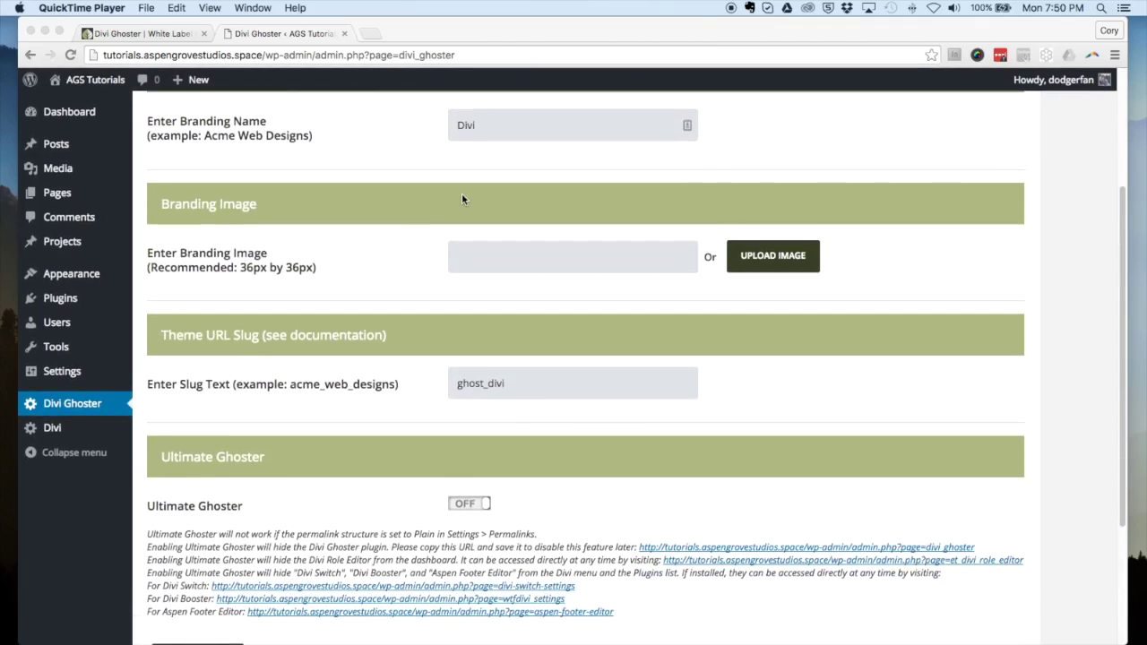
pyautogui.scroll(-3, 307, 245)
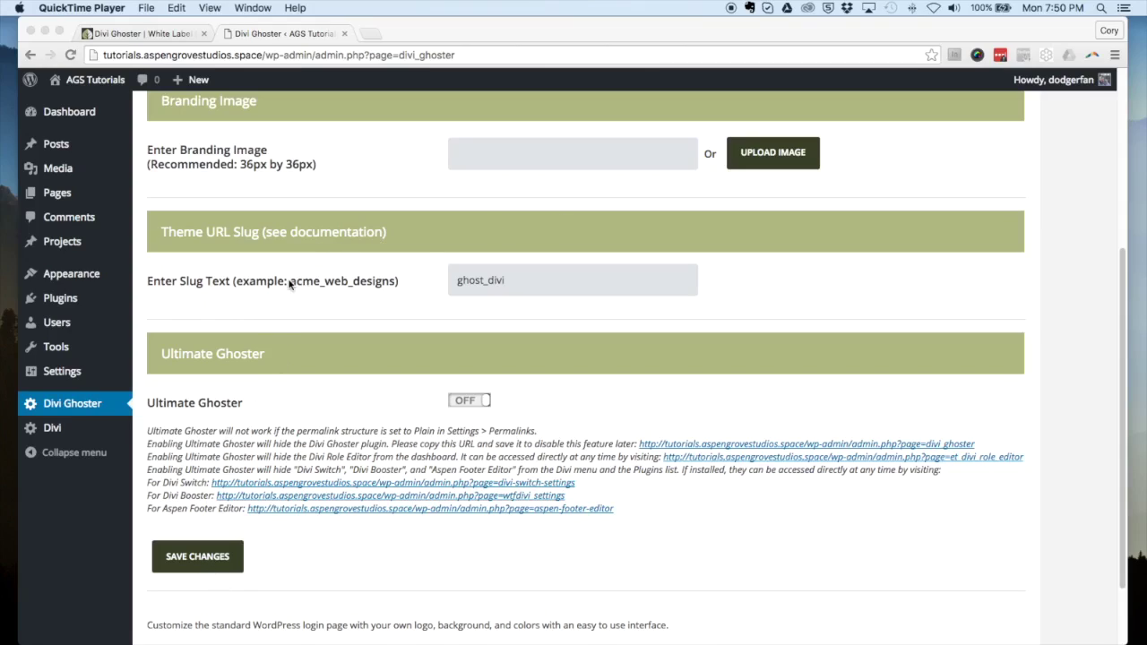
pyautogui.scroll(8, 315, 250)
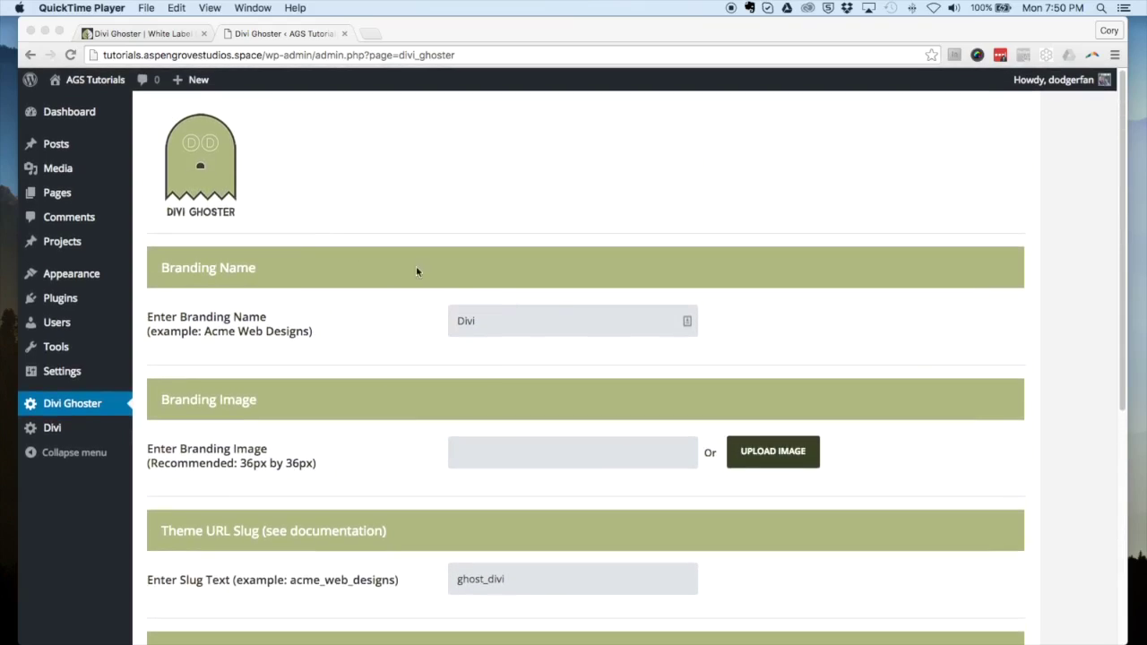
# Set the Divi Ghoster branding name to Acme Web
pyautogui.click(515, 318)
pyautogui.click(507, 321)
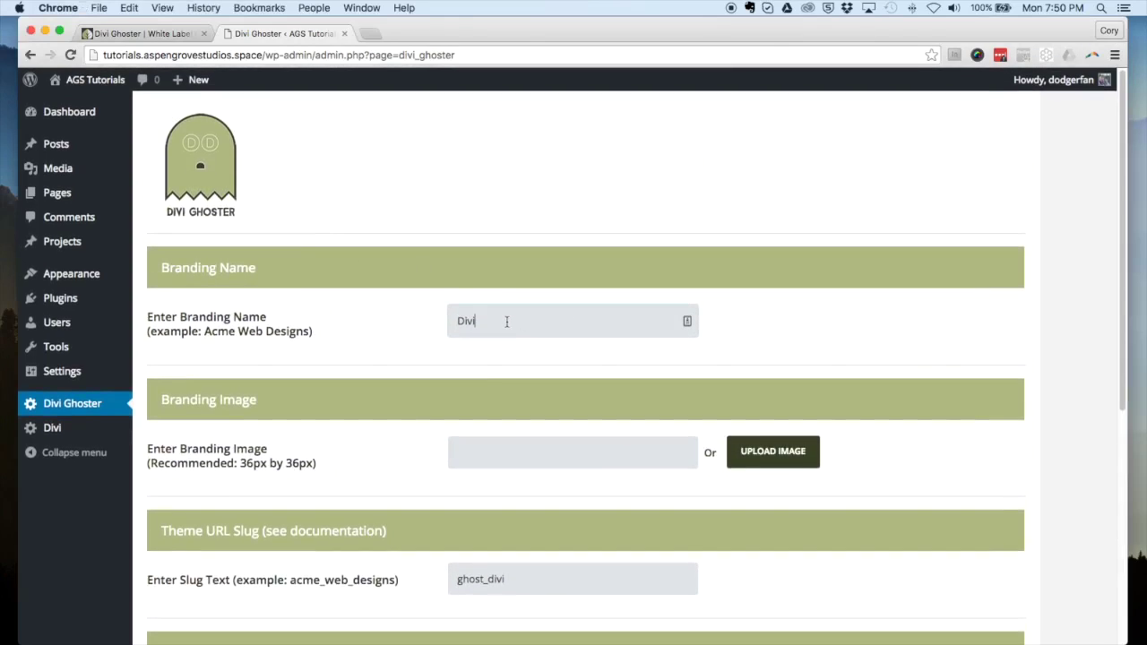
pyautogui.moveTo(507, 321); pyautogui.dragTo(351, 323)
pyautogui.press('BackSpace')
pyautogui.write('ac')
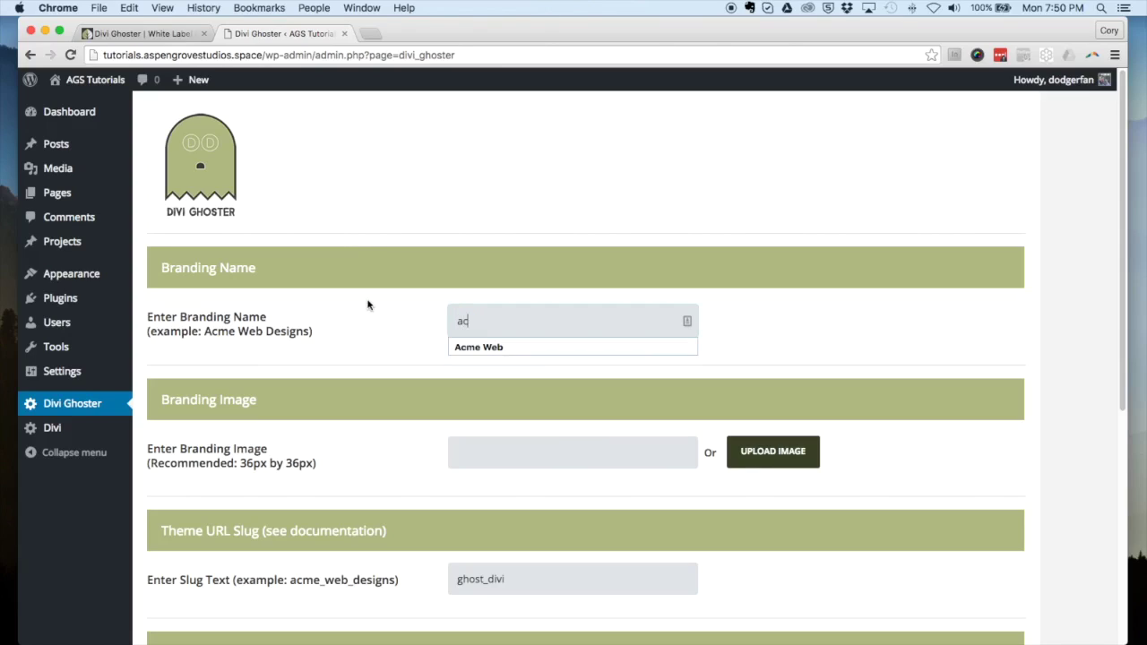
pyautogui.press('Down')
pyautogui.press('Return')
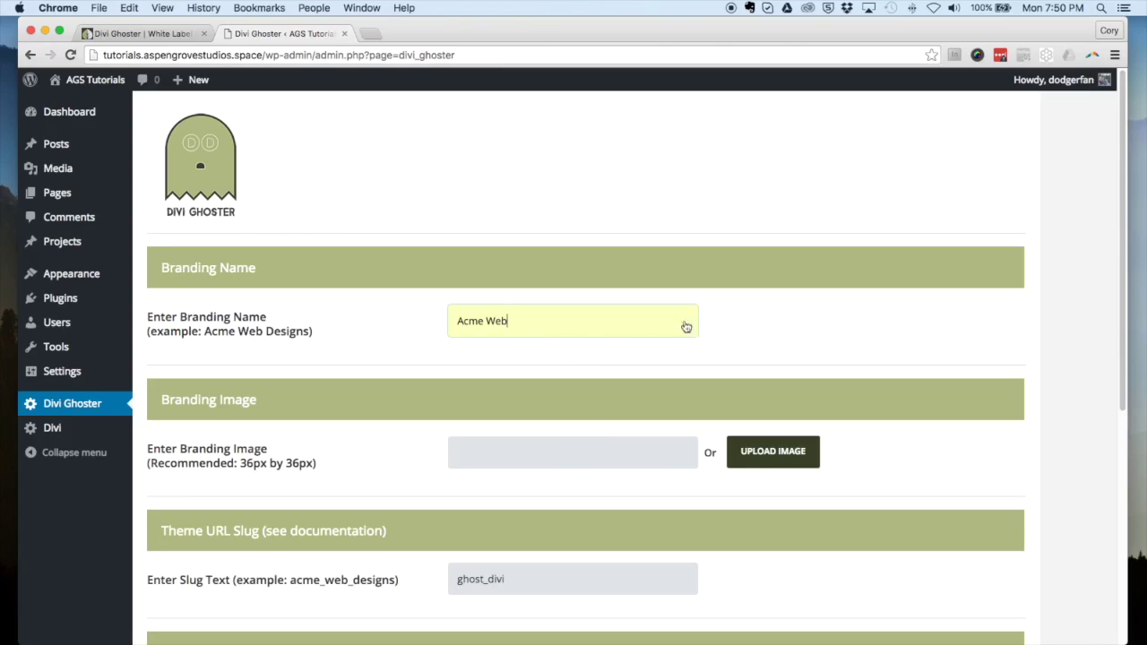
# Choose acme-logo-36px.jpg from the media library as the branding image and check its URL
pyautogui.click(794, 452)
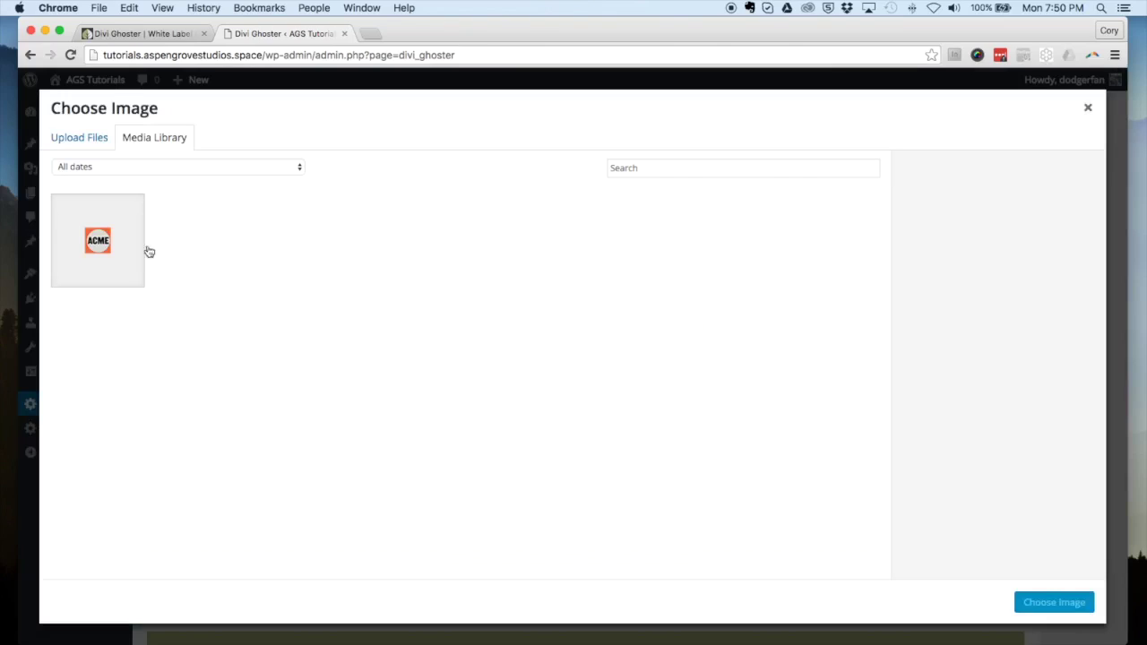
pyautogui.click(97, 247)
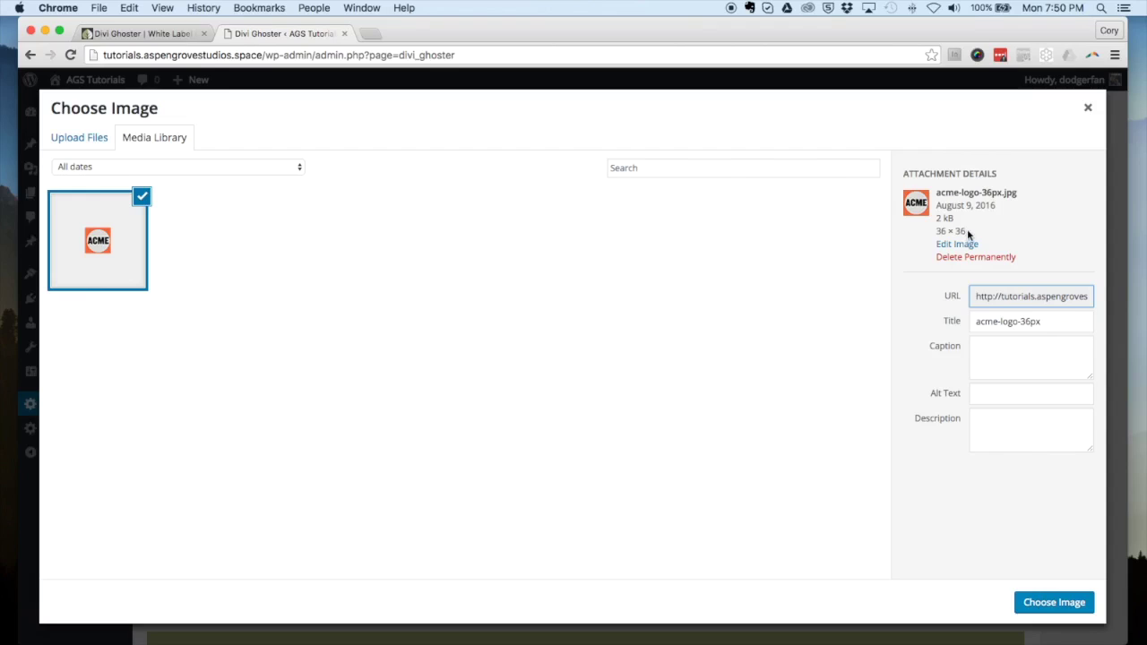
pyautogui.click(1040, 600)
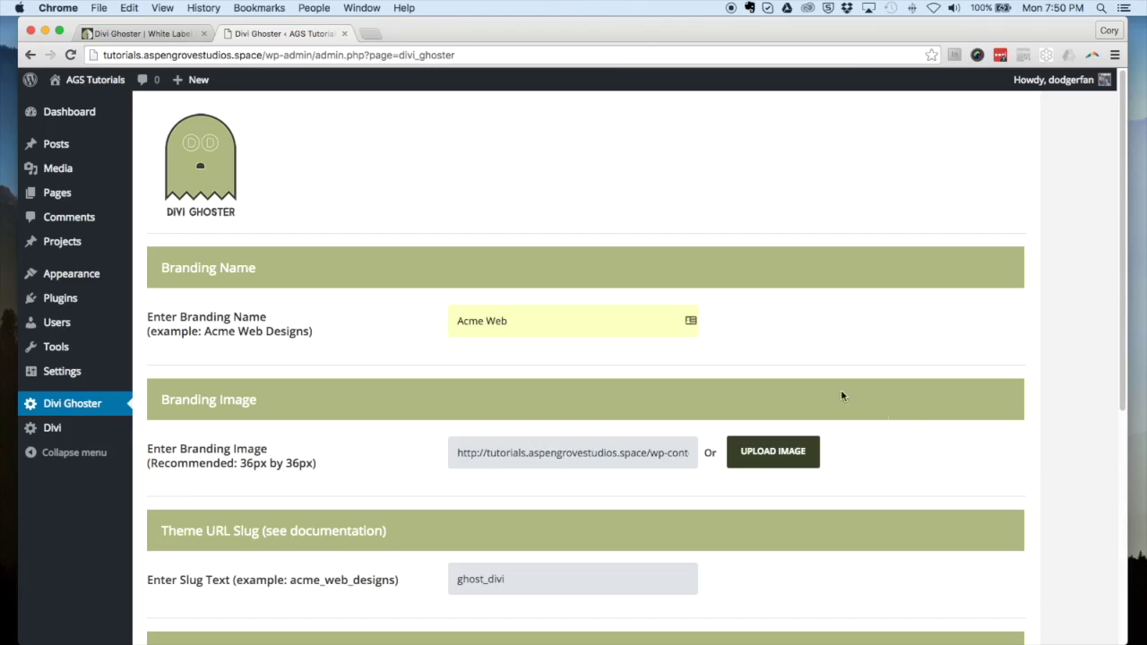
pyautogui.scroll(-3, 797, 344)
pyautogui.moveTo(546, 345); pyautogui.dragTo(820, 446)
pyautogui.click(819, 445)
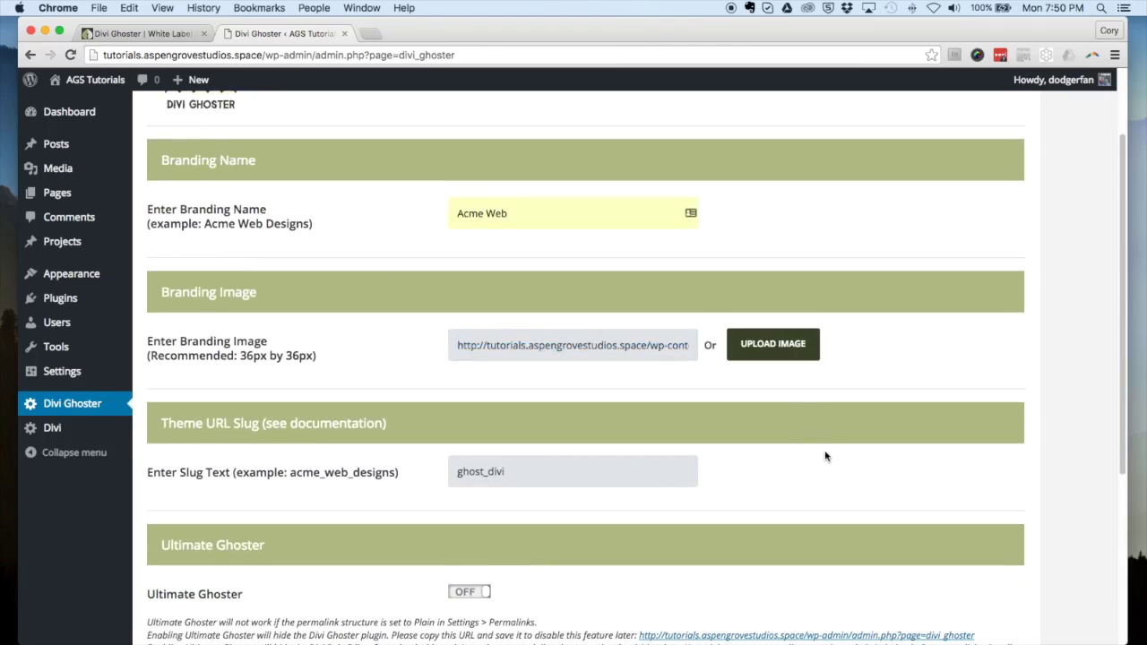
# Set the theme URL slug text to acme_web
pyautogui.scroll(-4, 824, 455)
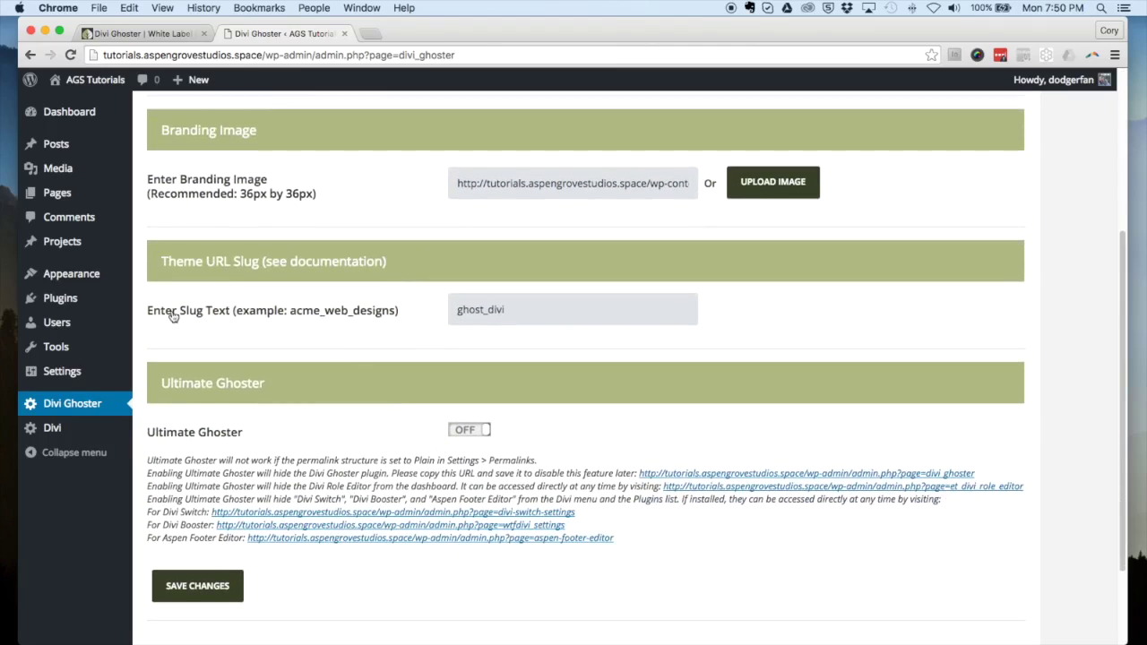
pyautogui.moveTo(508, 310); pyautogui.dragTo(430, 319)
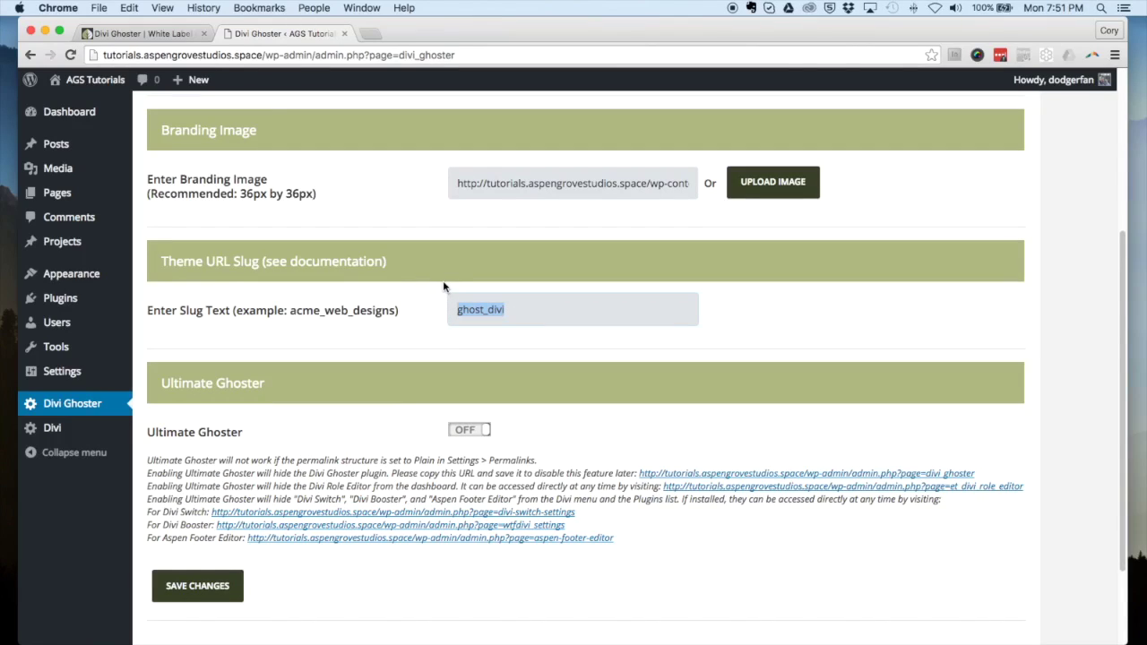
pyautogui.write('ac')
pyautogui.press('Down')
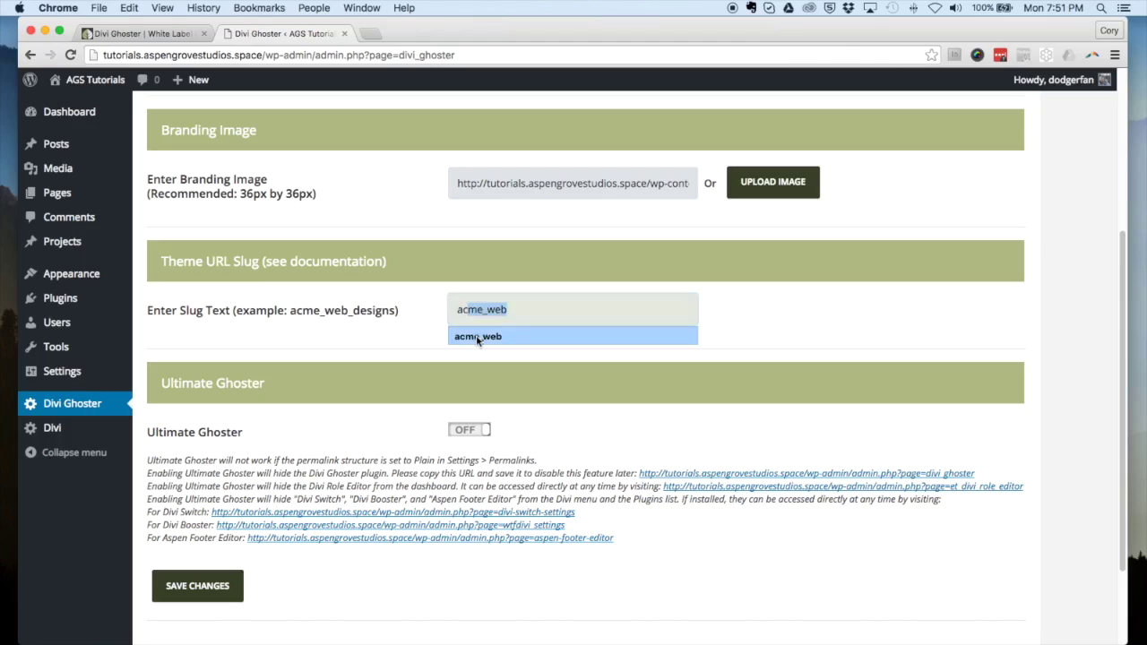
pyautogui.press('Return')
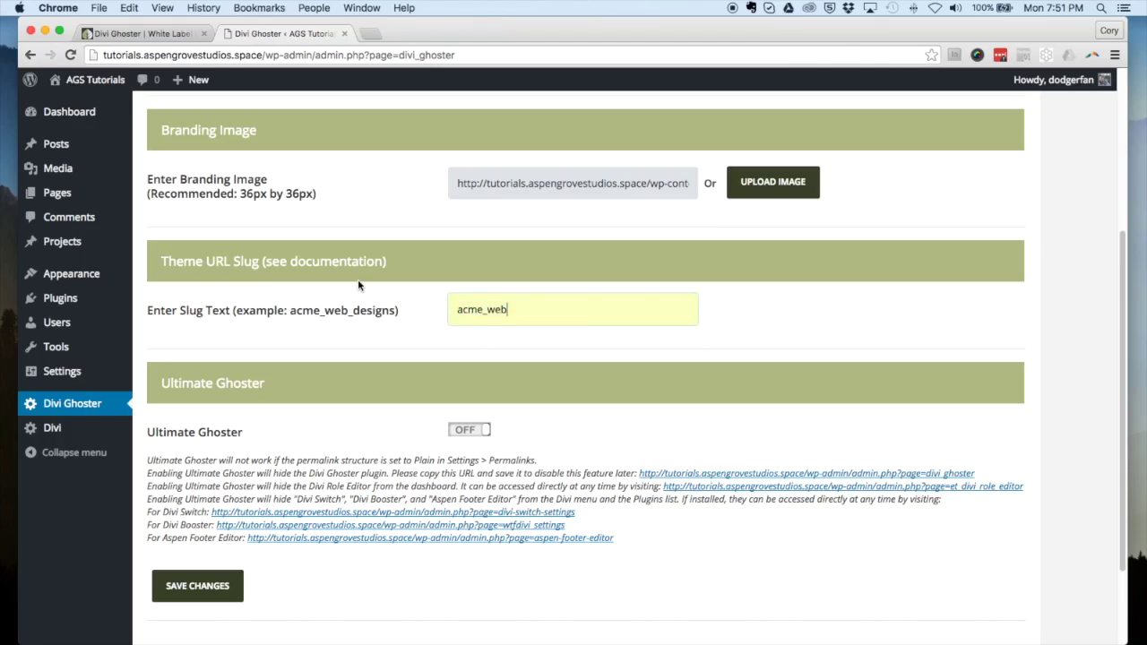
pyautogui.scroll(-1, 358, 285)
pyautogui.scroll(3, 358, 287)
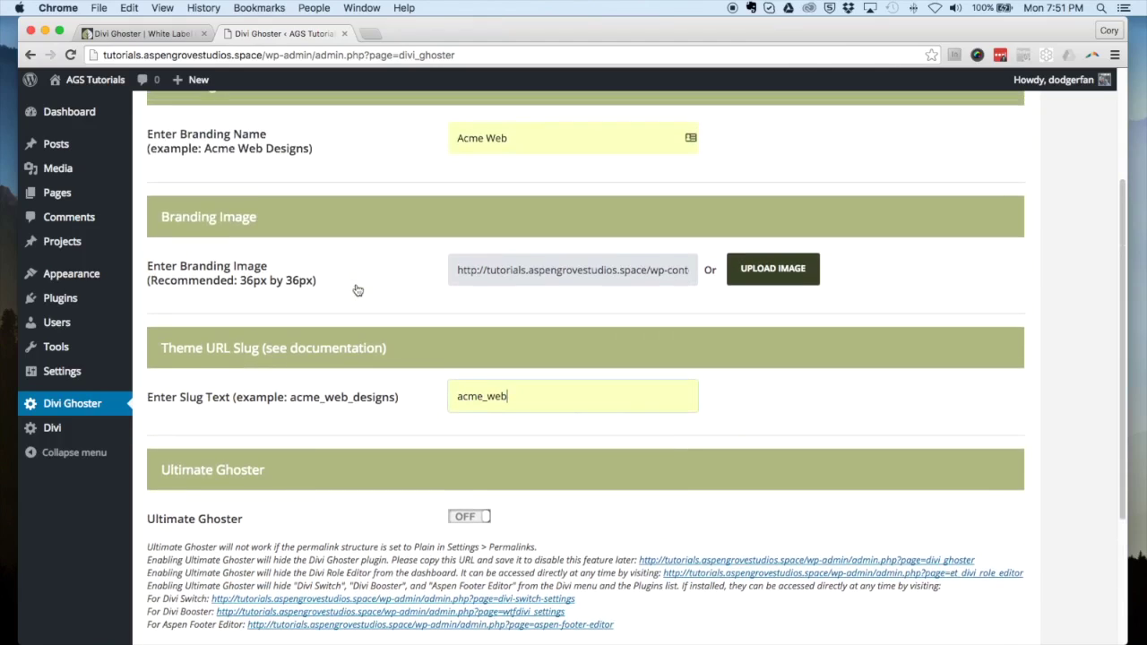
pyautogui.scroll(5, 357, 290)
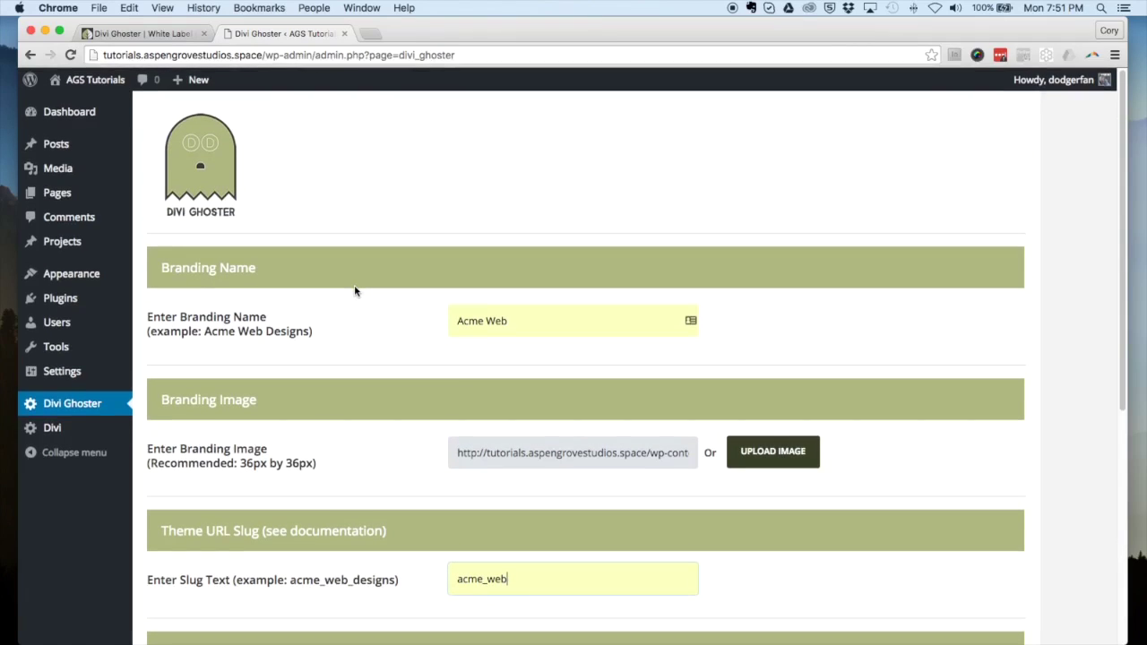
pyautogui.scroll(-7, 354, 290)
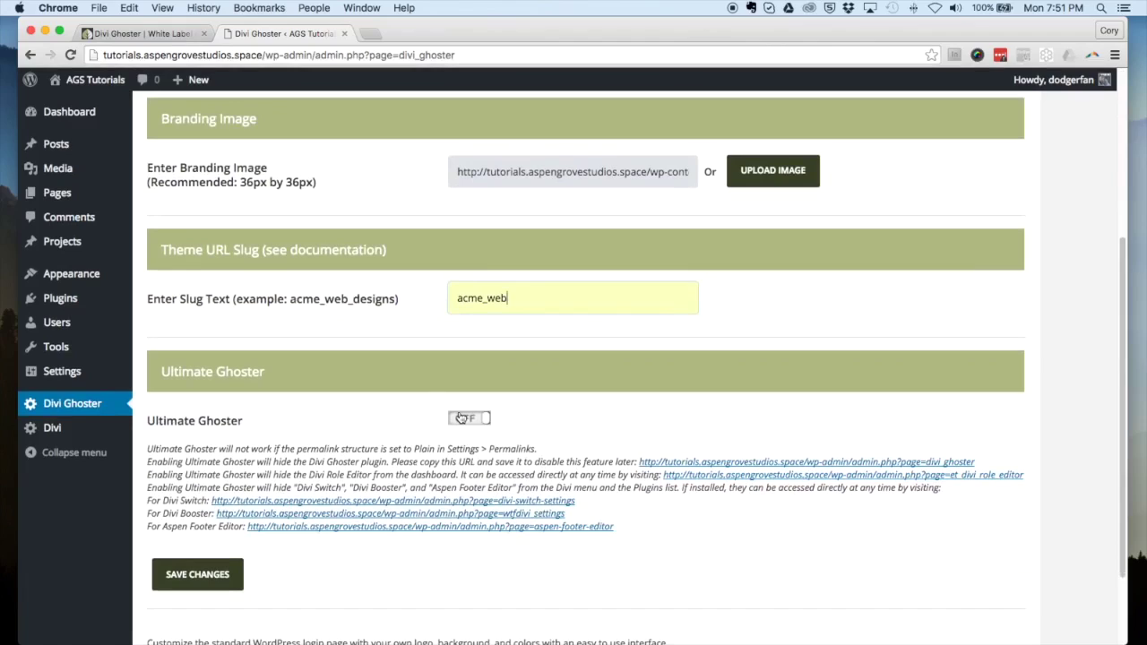
pyautogui.scroll(-2, 386, 322)
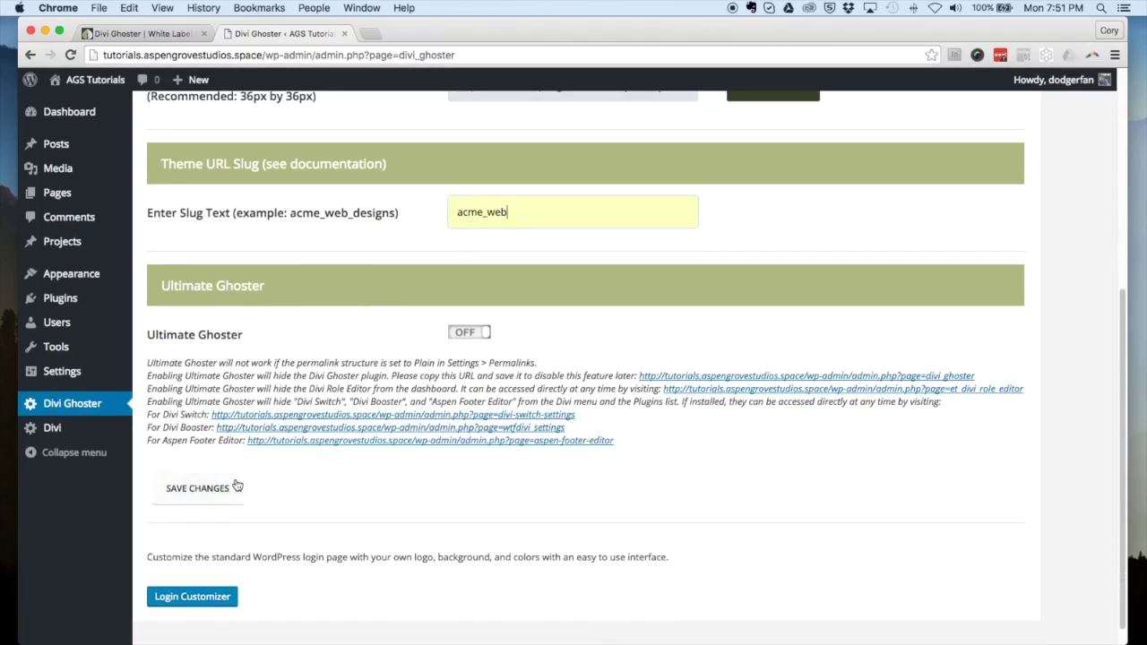
pyautogui.scroll(4, 328, 346)
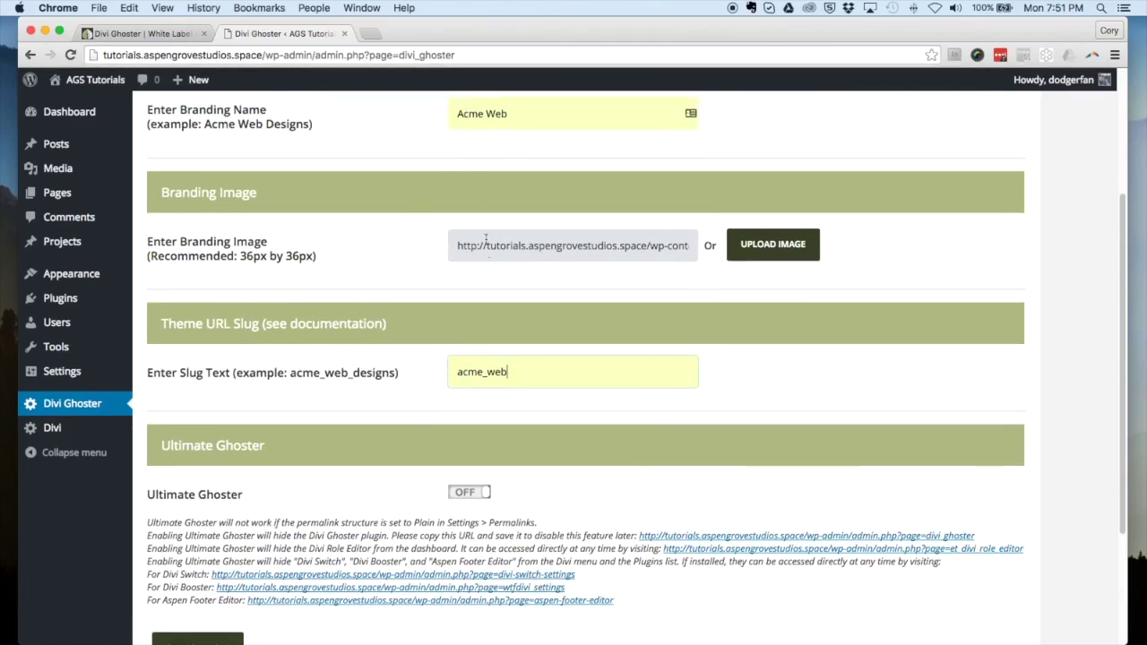
# Save the Divi Ghoster branding settings
pyautogui.scroll(-5, 399, 373)
pyautogui.click(210, 467)
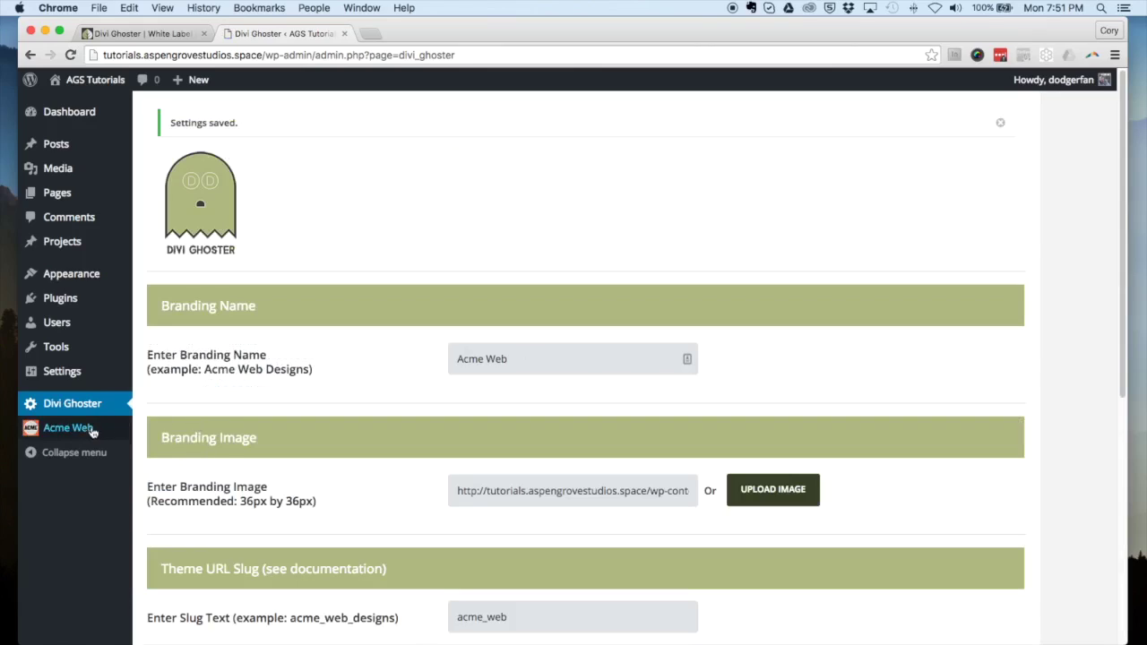
# Open the Acme Web theme options and check the logo and branding name in the header
pyautogui.moveTo(69, 437)
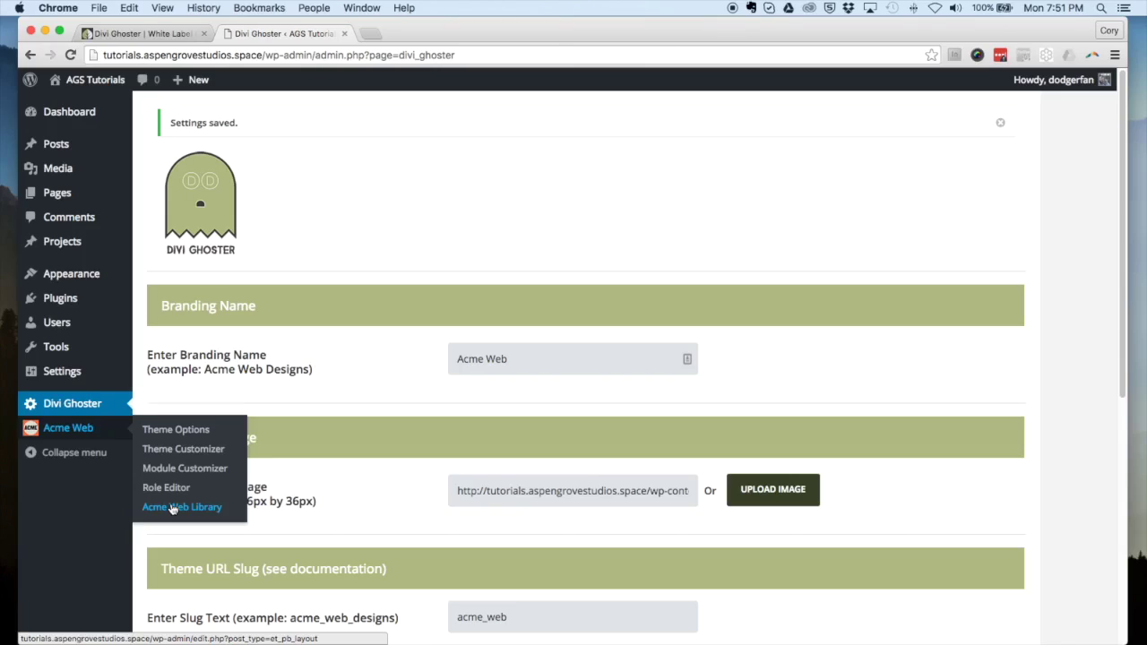
pyautogui.click(162, 437)
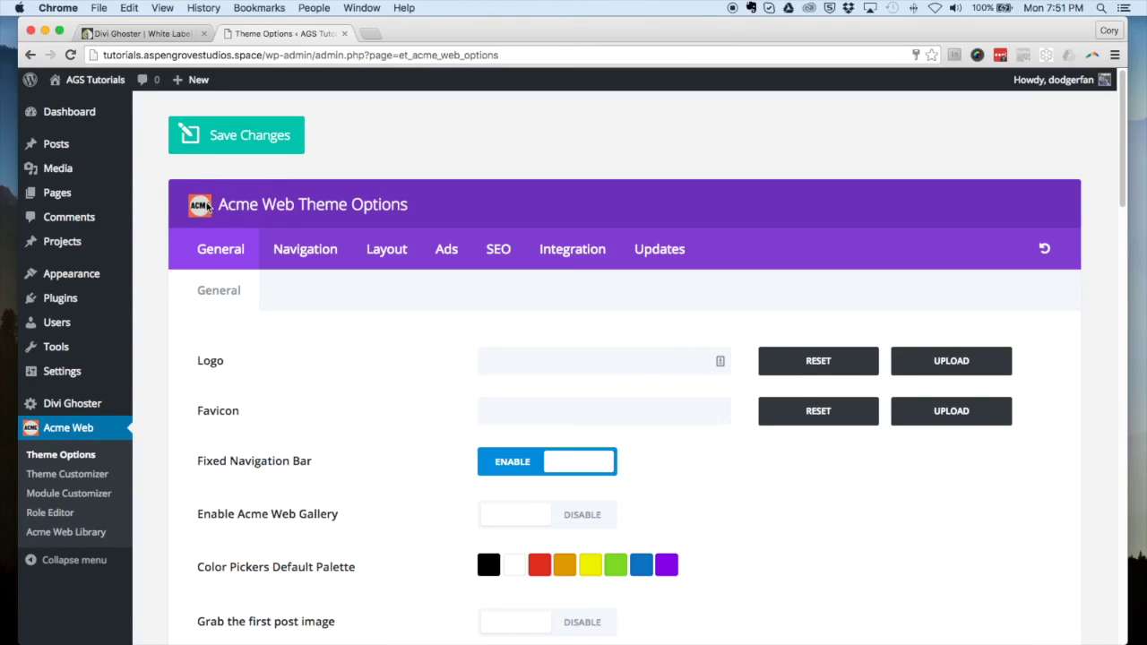
pyautogui.moveTo(218, 204); pyautogui.dragTo(294, 204)
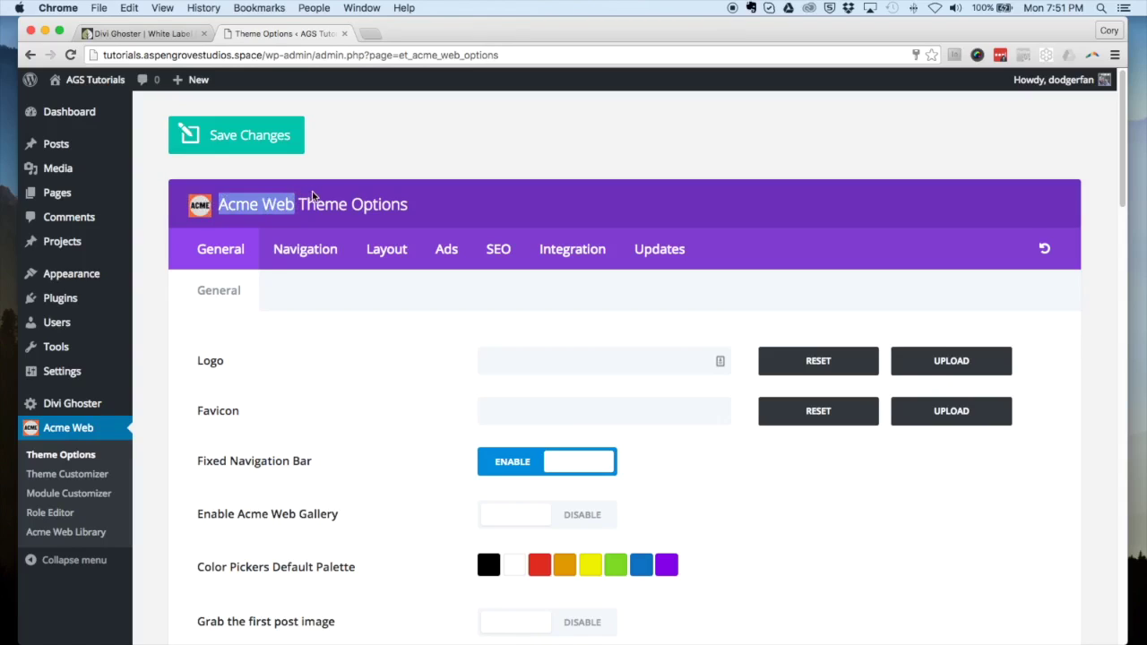
pyautogui.scroll(-1, 311, 193)
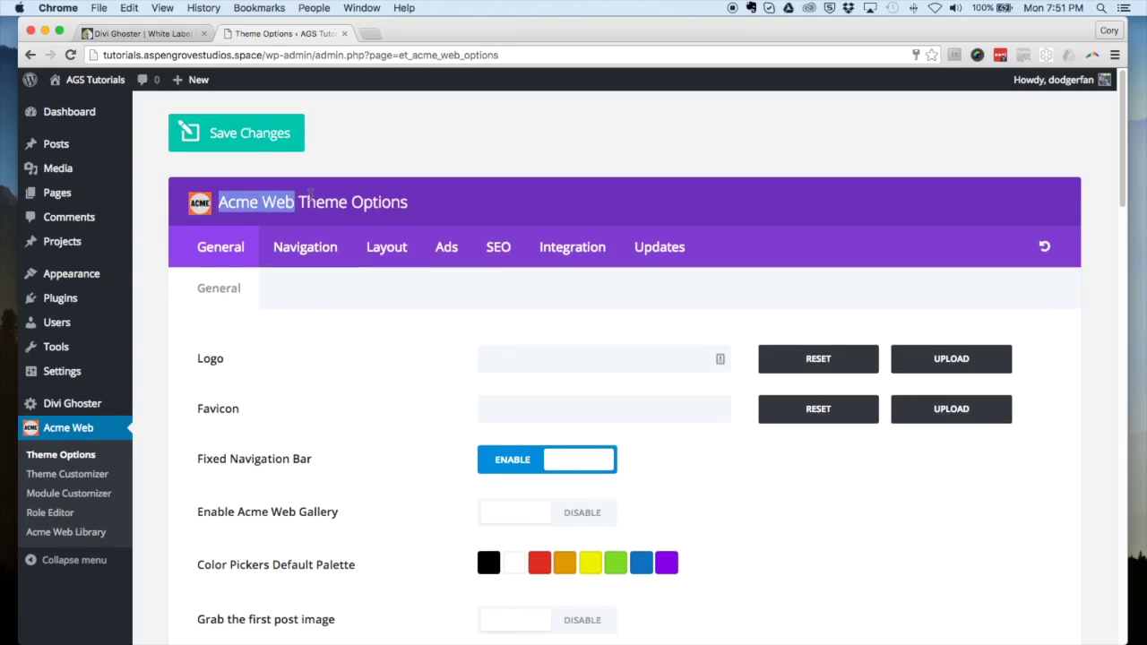
pyautogui.click(260, 104)
# Start a new page and switch it to the Acme Web Builder to examine the builder's branding
pyautogui.moveTo(199, 80)
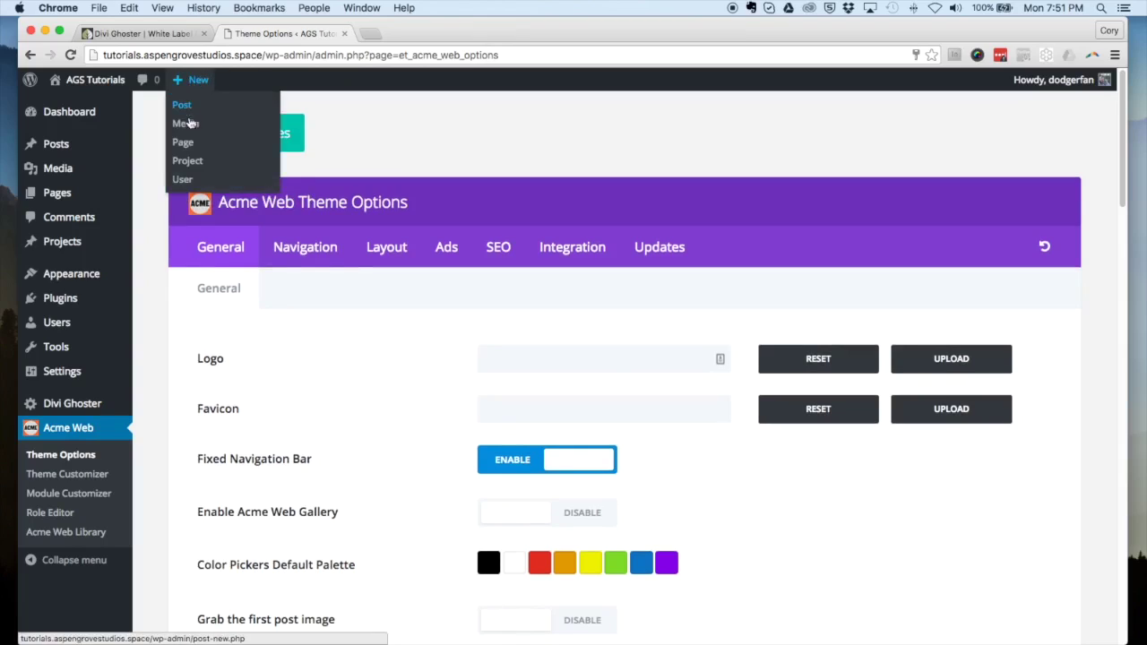
pyautogui.click(183, 144)
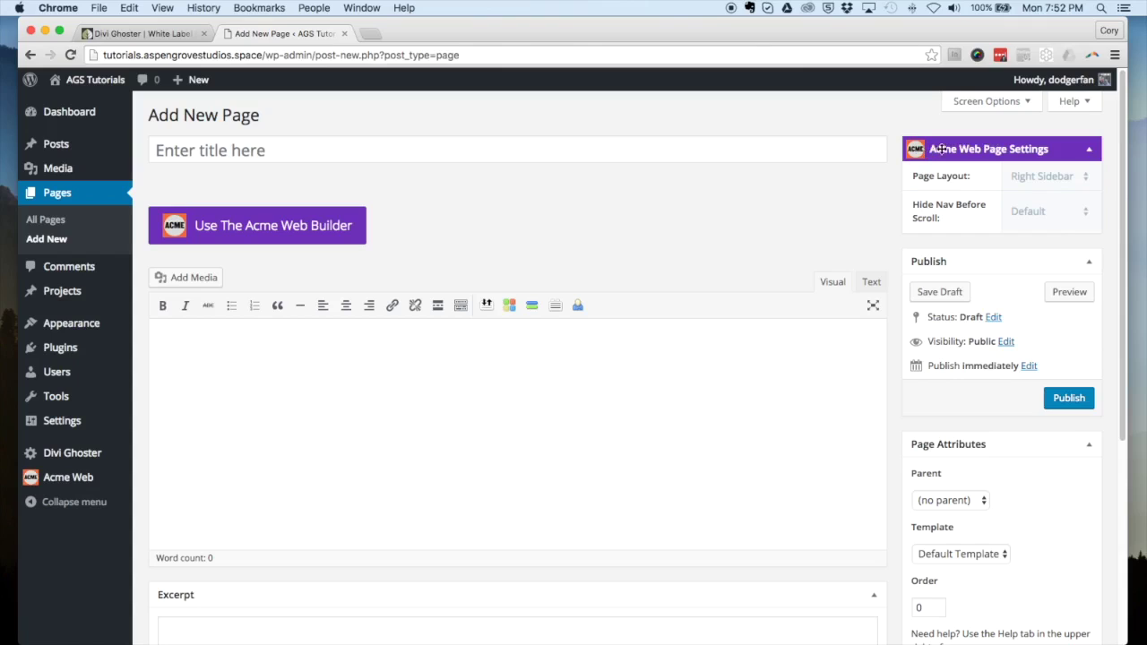
pyautogui.click(251, 228)
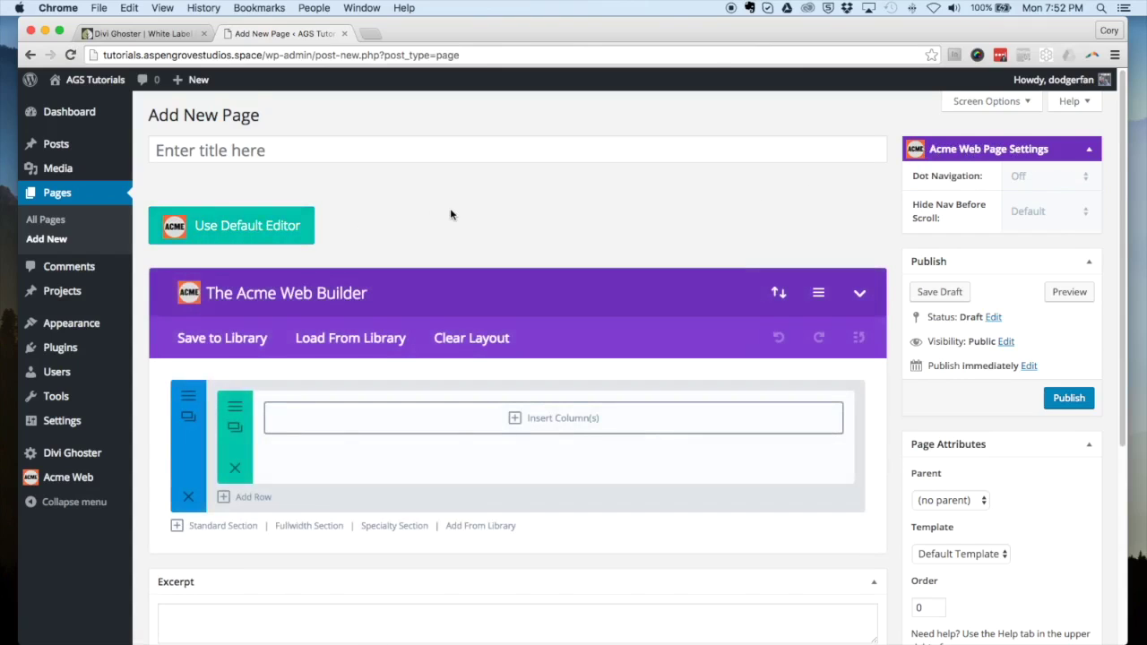
pyautogui.scroll(-3, 450, 214)
pyautogui.scroll(2, 451, 215)
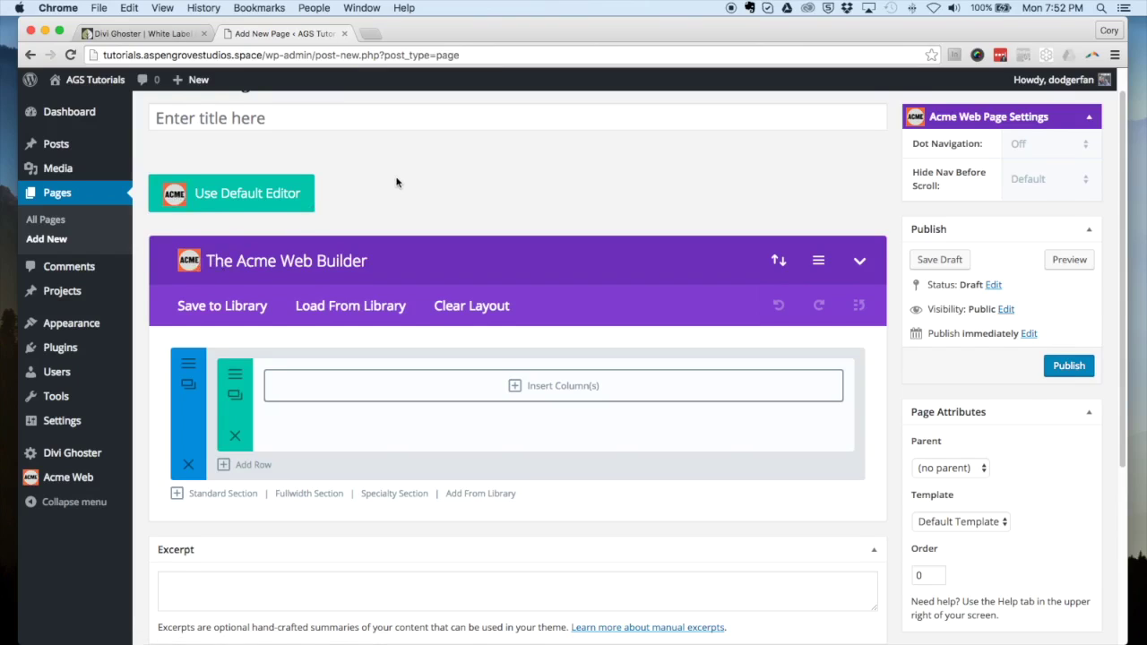
pyautogui.scroll(2, 397, 181)
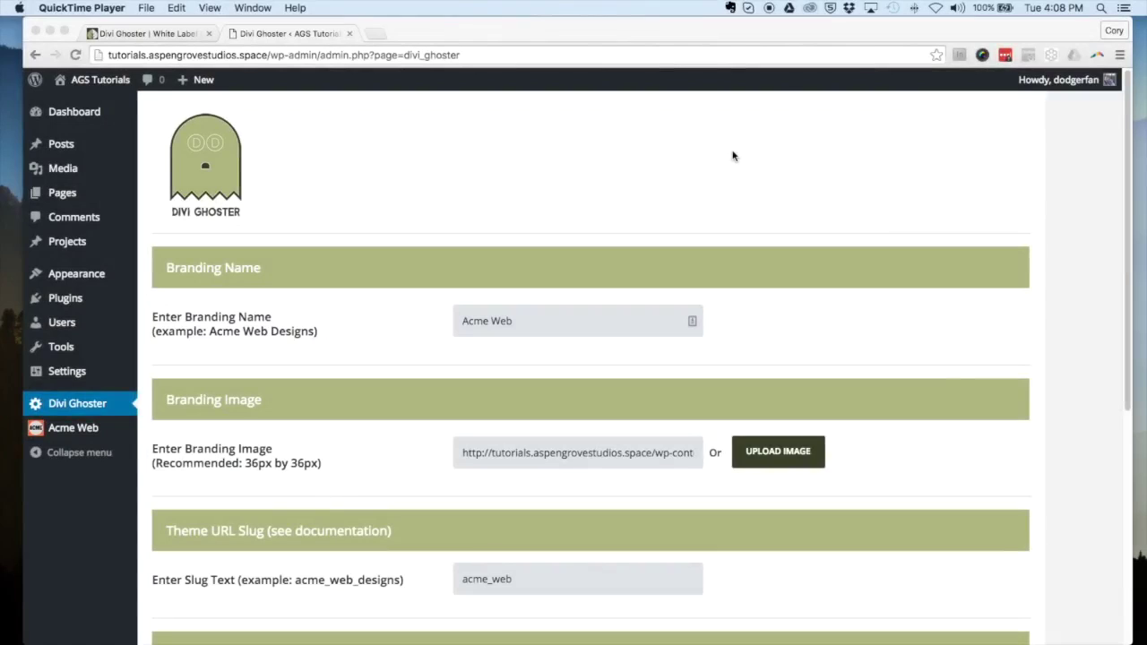
# Turn on Ultimate Ghoster in the Divi Ghoster settings and save the changes
pyautogui.scroll(-3, 732, 156)
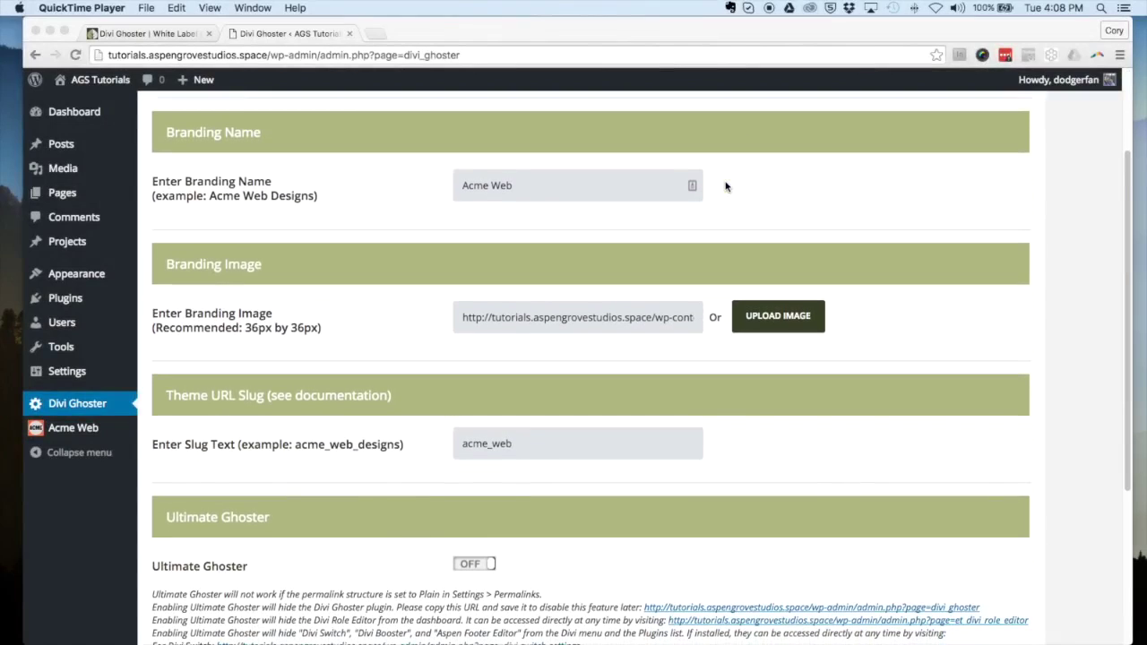
pyautogui.click(539, 190)
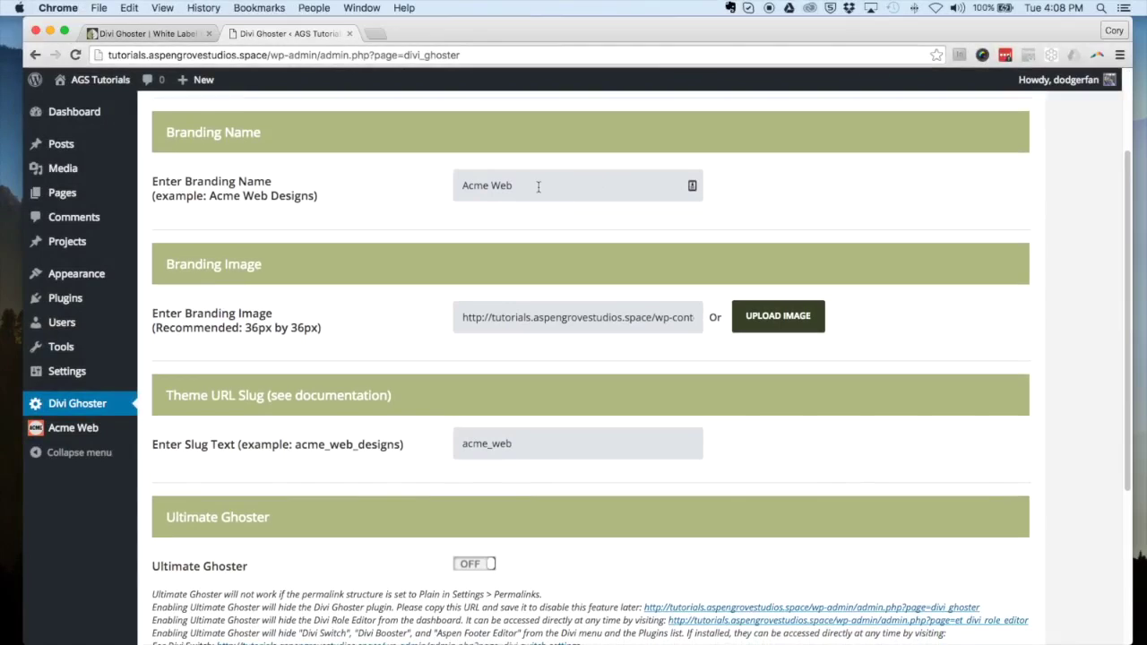
pyautogui.scroll(-2, 427, 190)
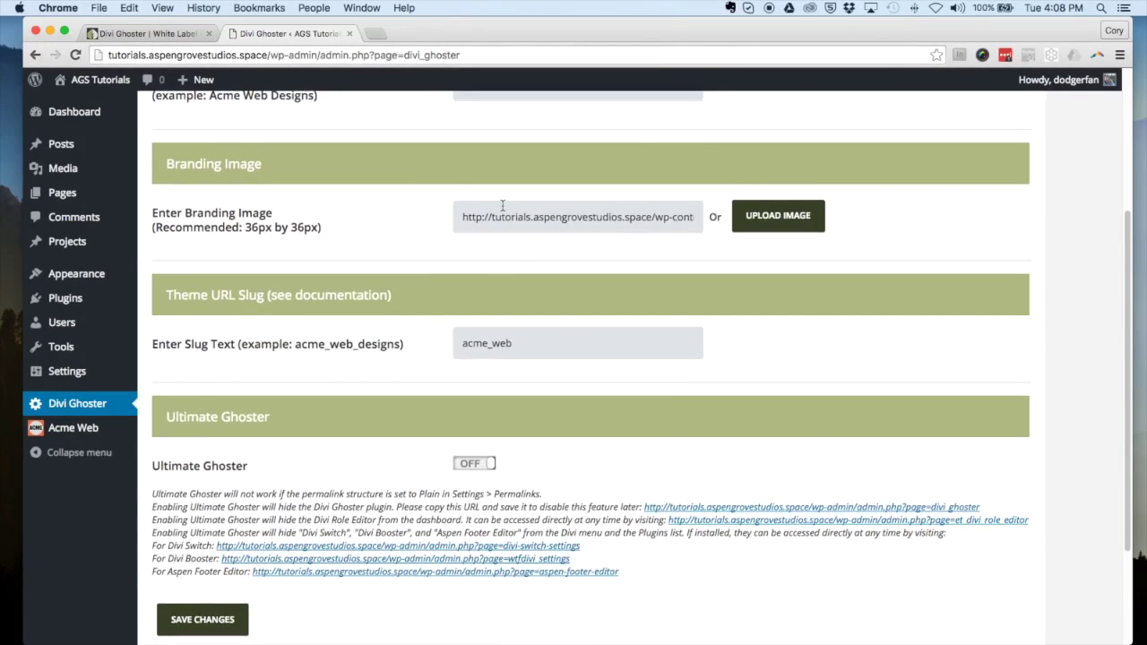
pyautogui.scroll(-3, 489, 211)
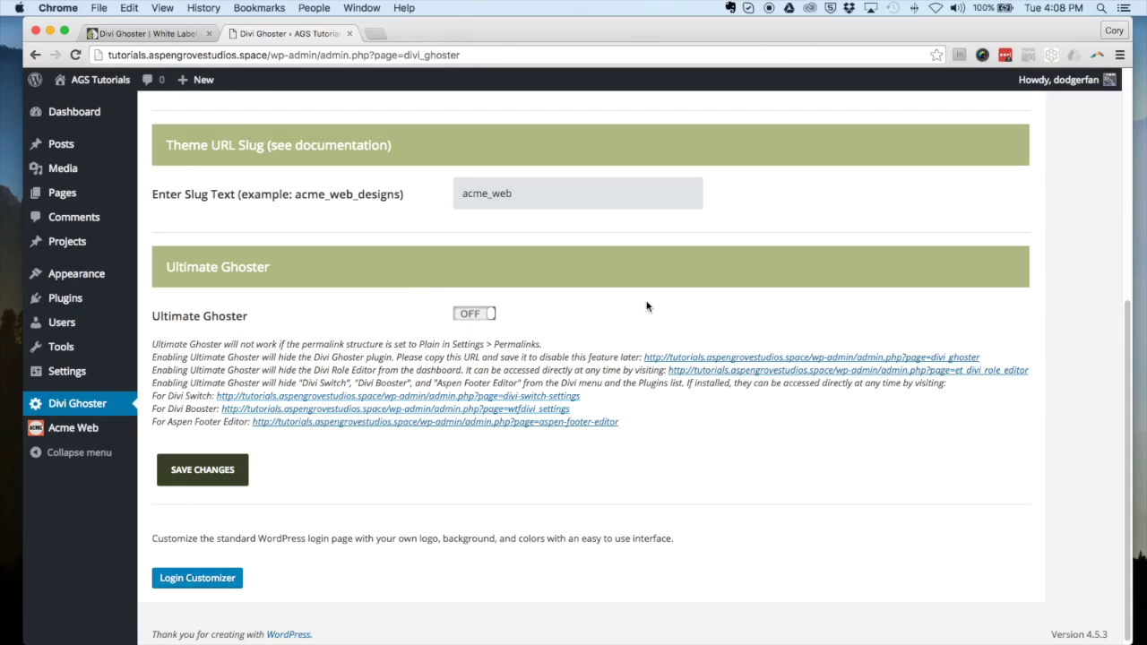
pyautogui.moveTo(70, 300)
pyautogui.moveTo(77, 434)
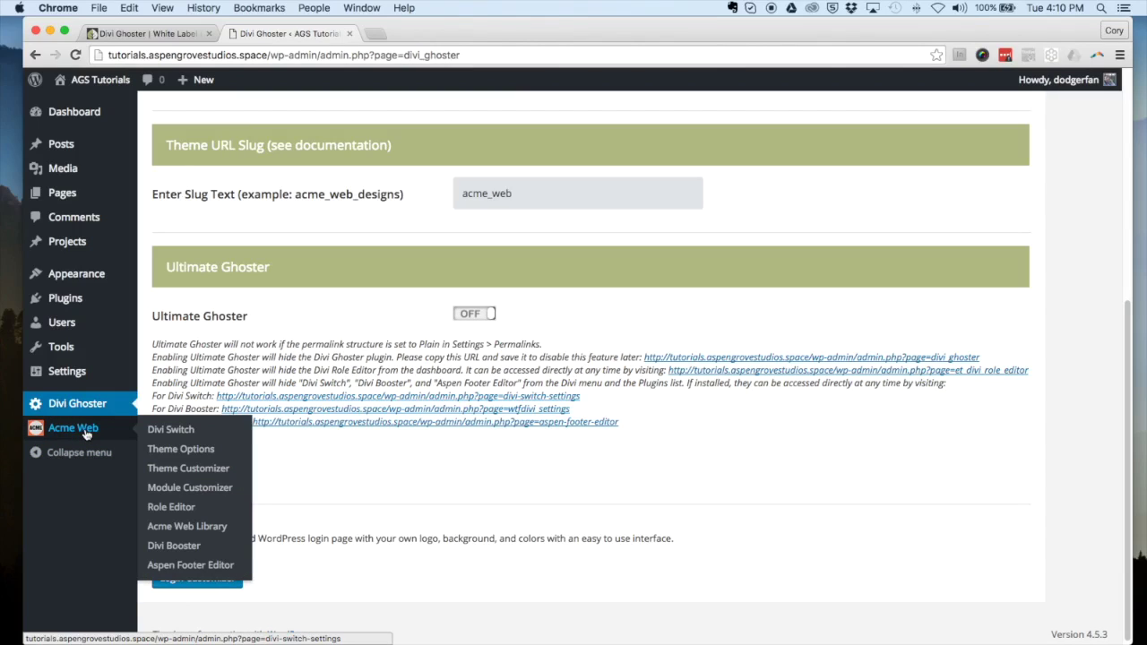
pyautogui.moveTo(83, 309)
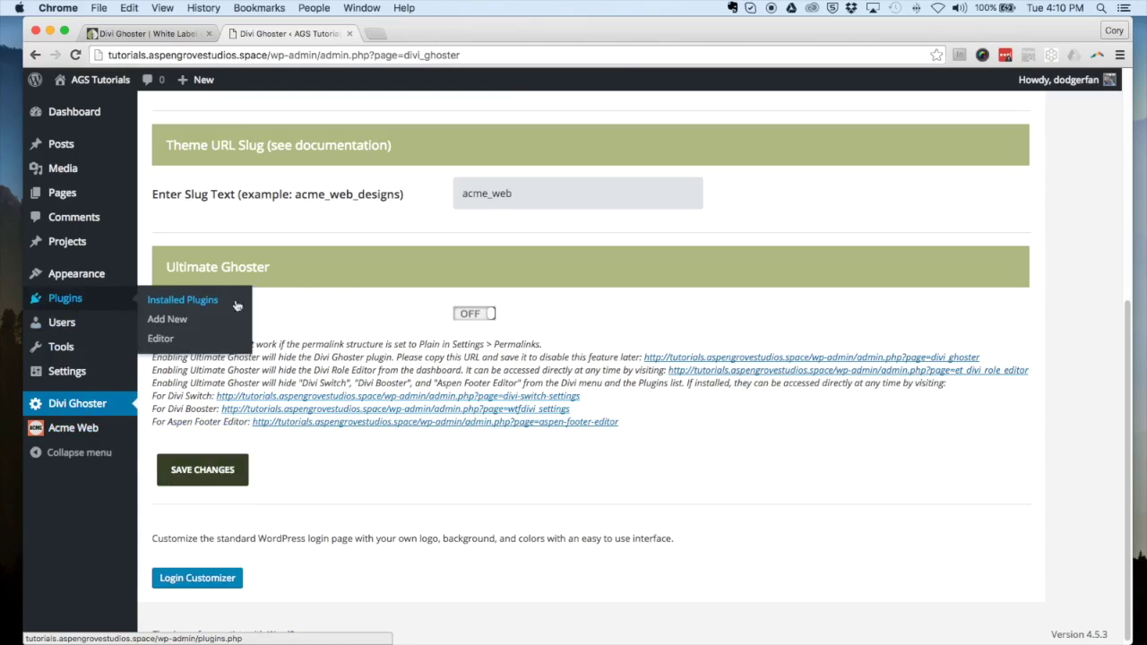
pyautogui.click(466, 315)
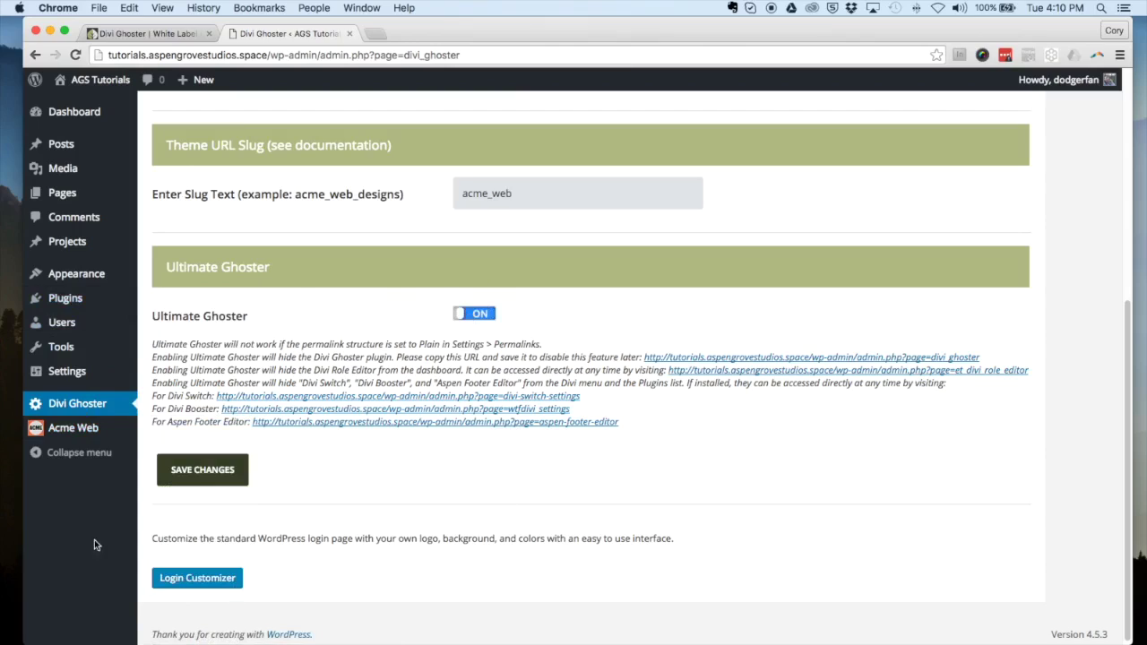
pyautogui.click(219, 471)
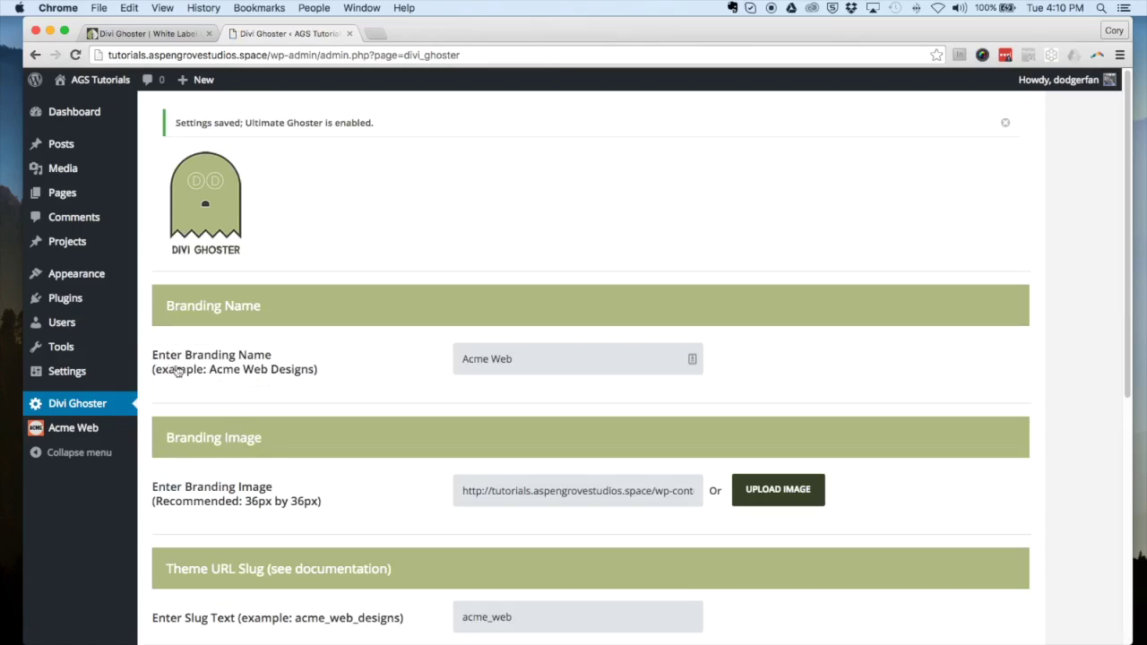
# Open the installed plugins list and check which plugins and admin menu entries are shown
pyautogui.moveTo(79, 302)
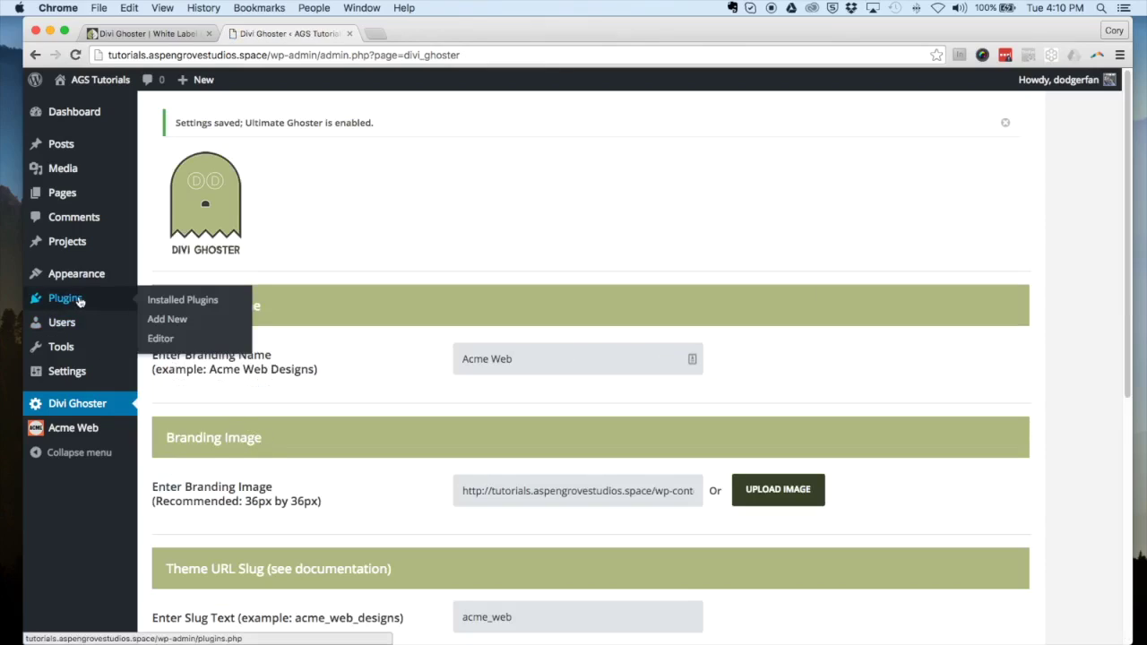
pyautogui.click(171, 303)
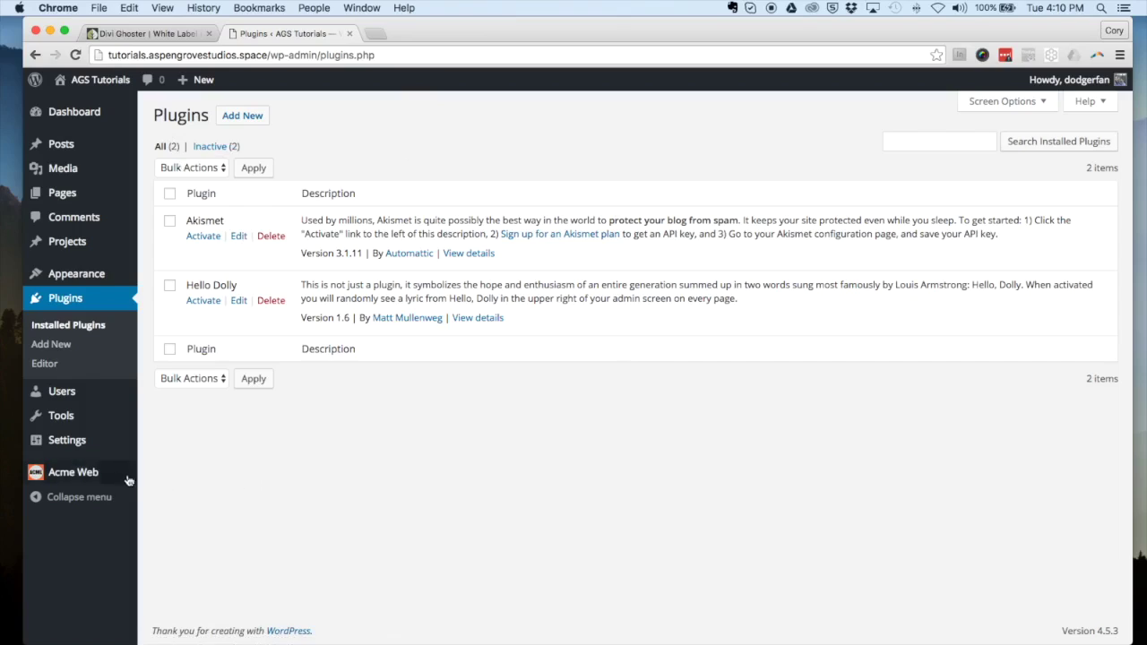
pyautogui.moveTo(90, 480)
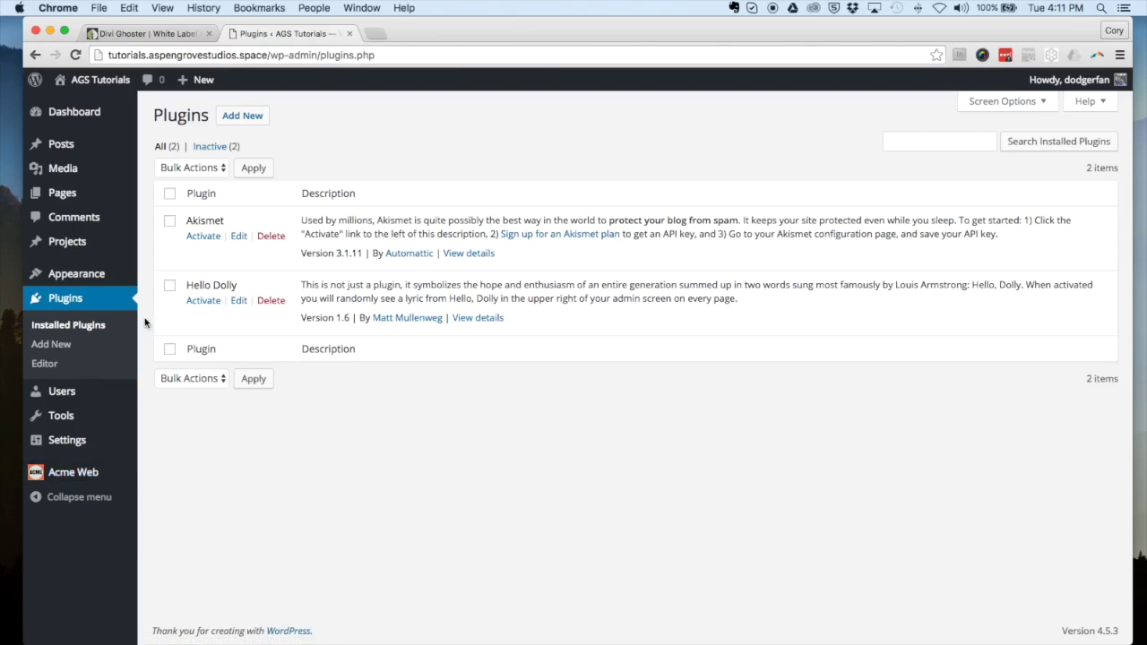
# Open the installed themes, view the details of the active Acme Web theme, and close them
pyautogui.moveTo(100, 274)
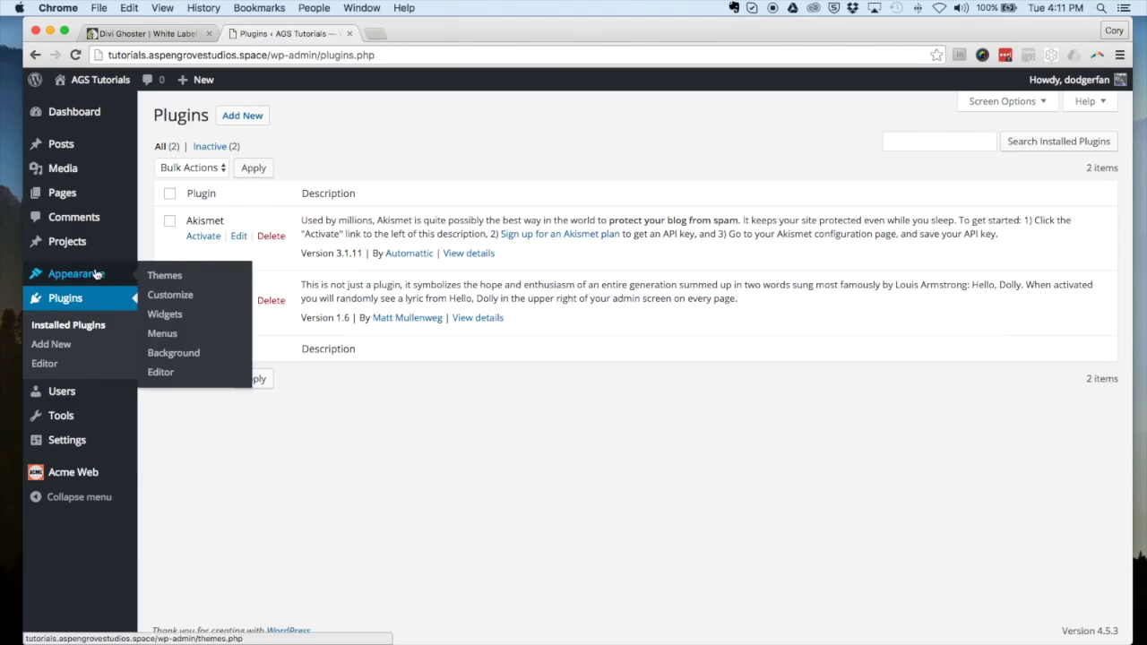
pyautogui.click(171, 278)
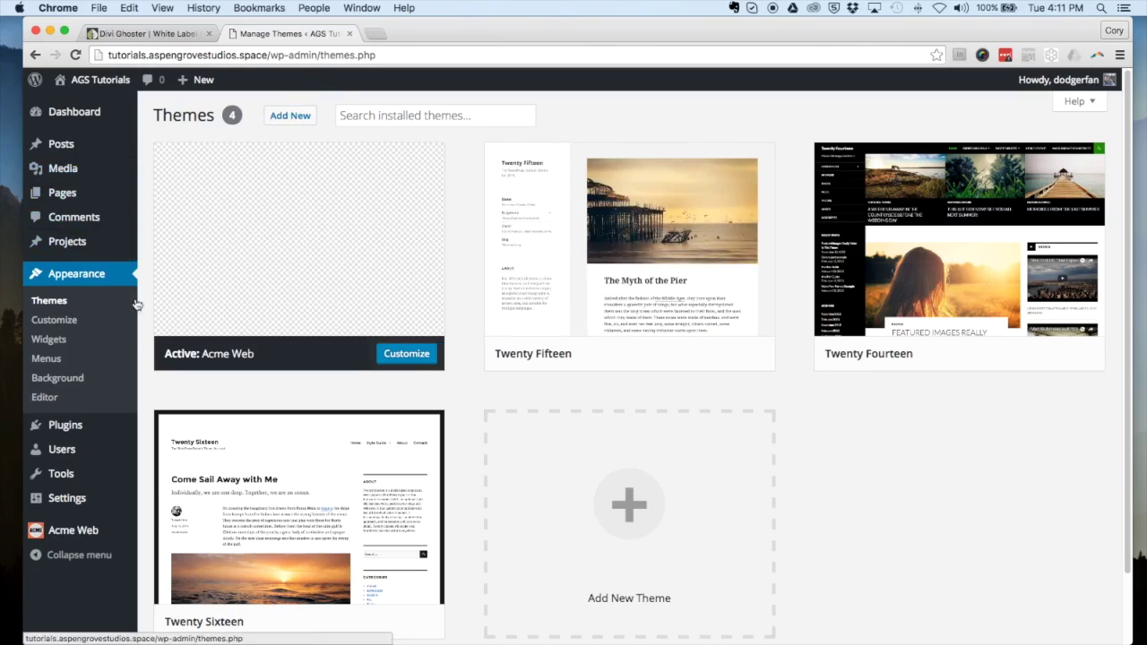
pyautogui.click(307, 300)
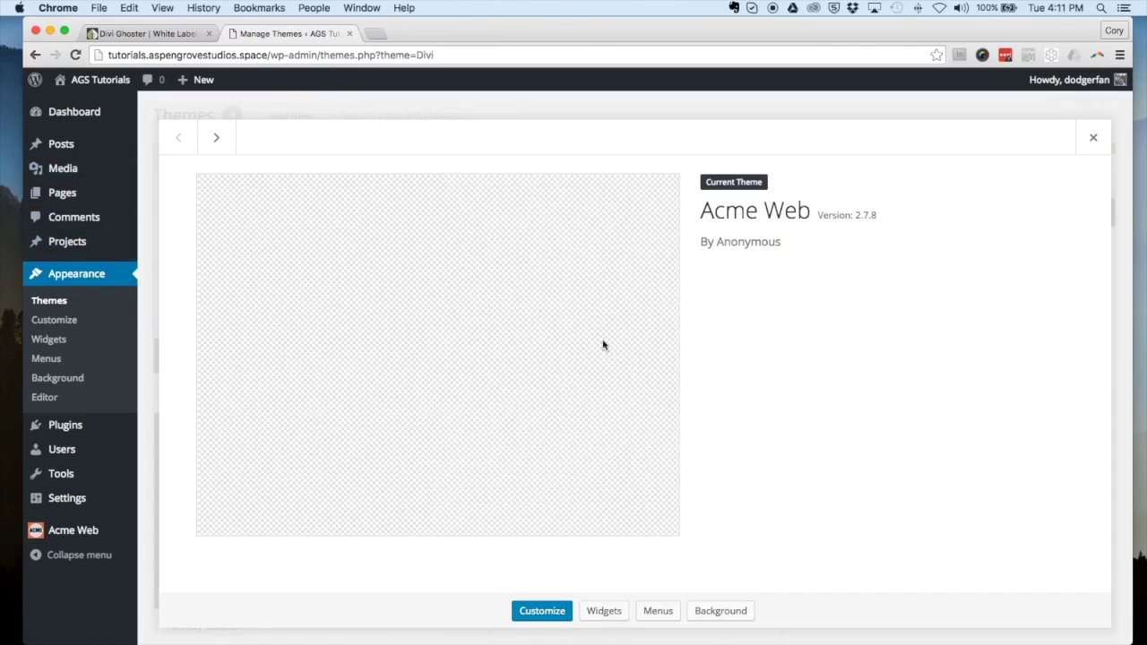
pyautogui.click(1093, 140)
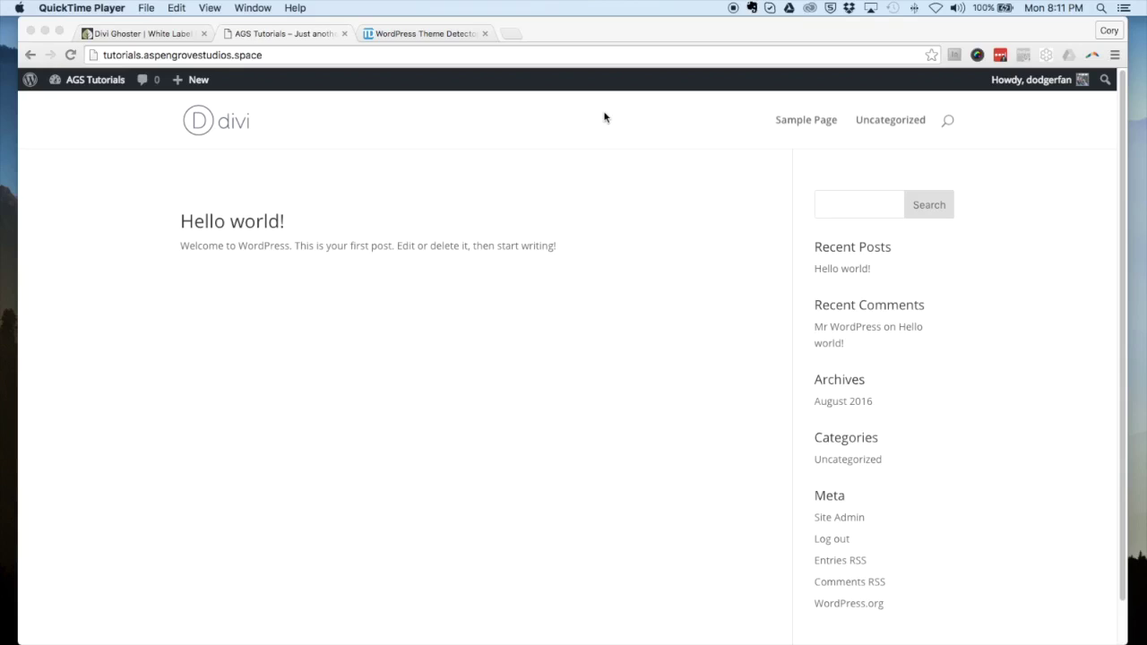
# Inspect the site's front page code, examine the theme paths in the script URLs, and close the developer tools
pyautogui.rightClick(559, 298)
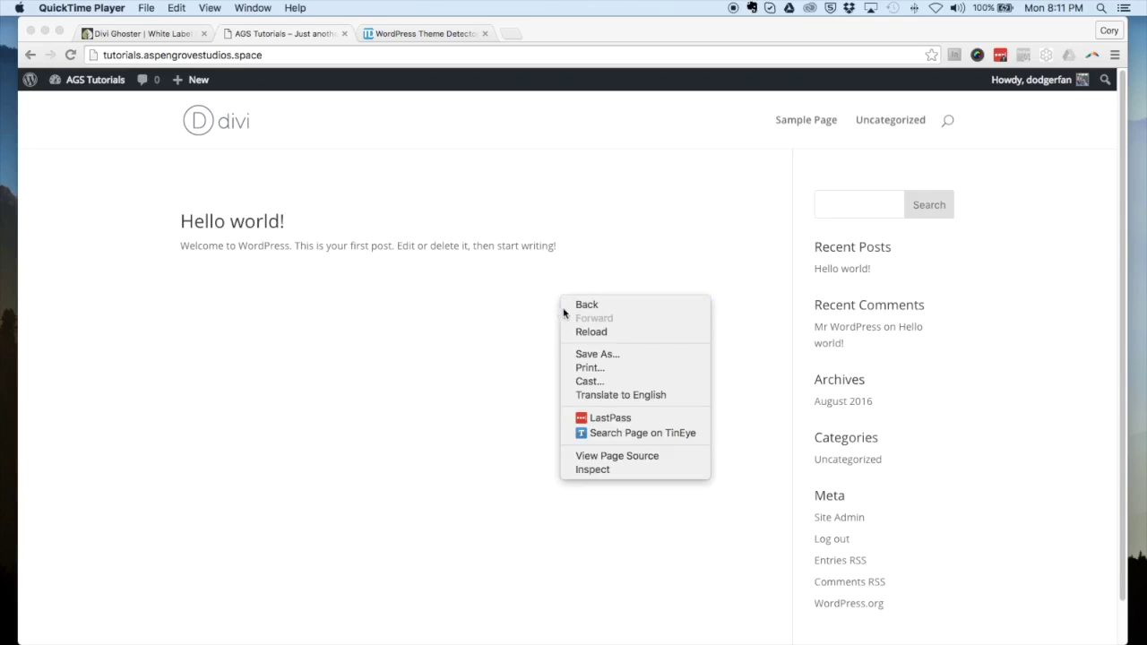
pyautogui.click(604, 468)
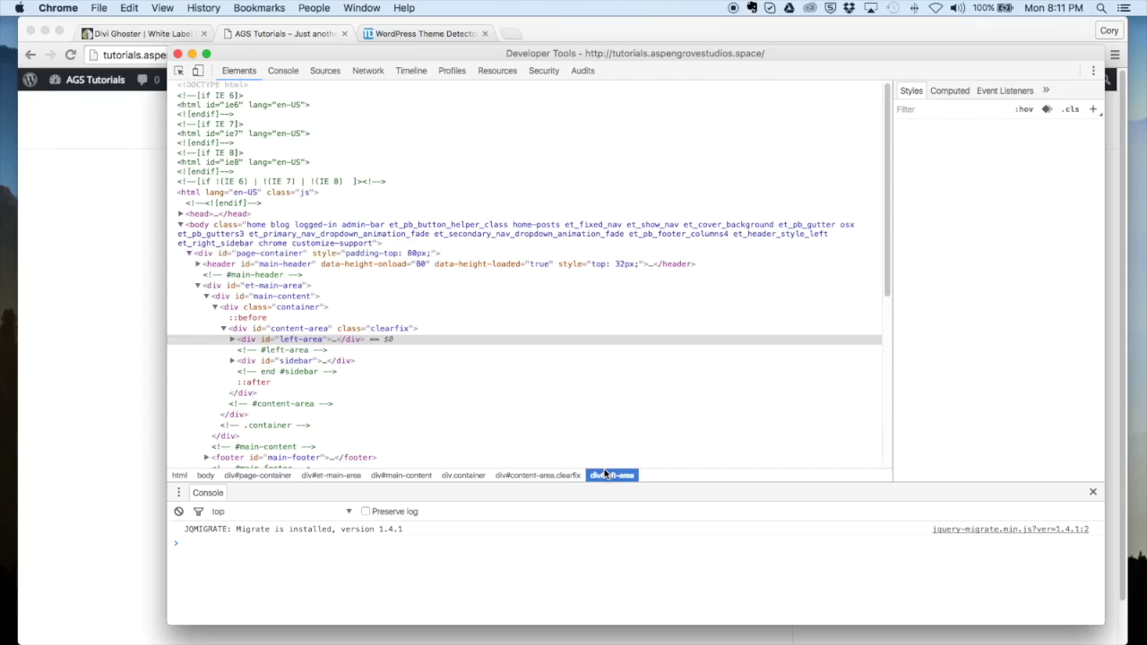
pyautogui.scroll(-5, 593, 404)
pyautogui.scroll(-1, 593, 411)
pyautogui.click(621, 330)
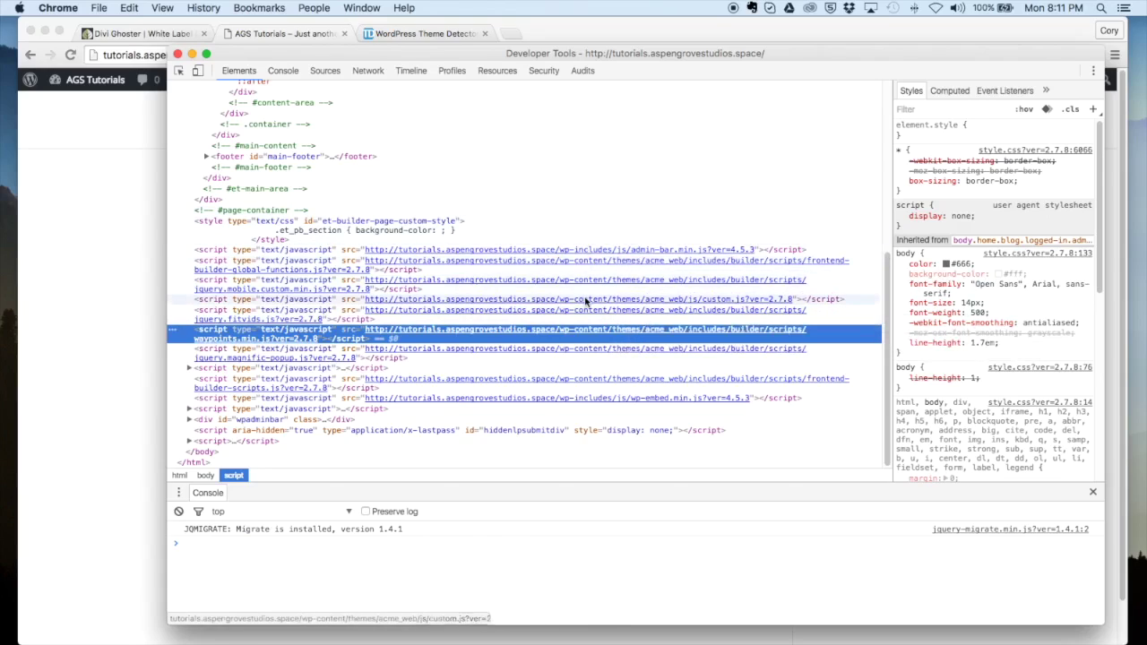
pyautogui.scroll(5, 586, 301)
pyautogui.scroll(-5, 585, 301)
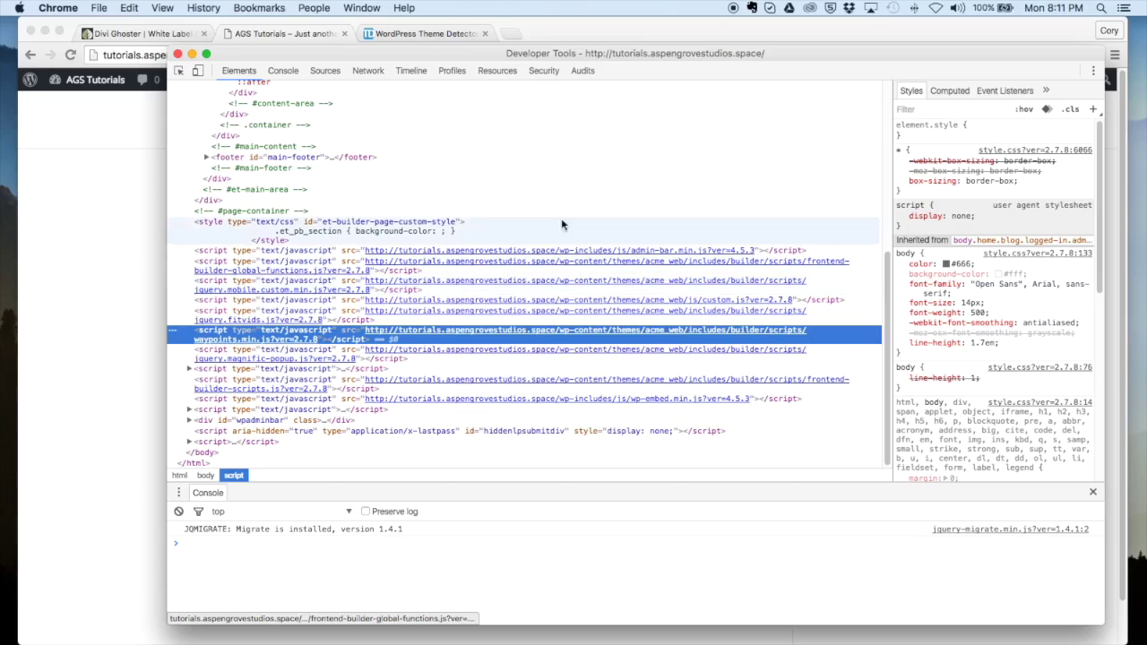
pyautogui.click(177, 54)
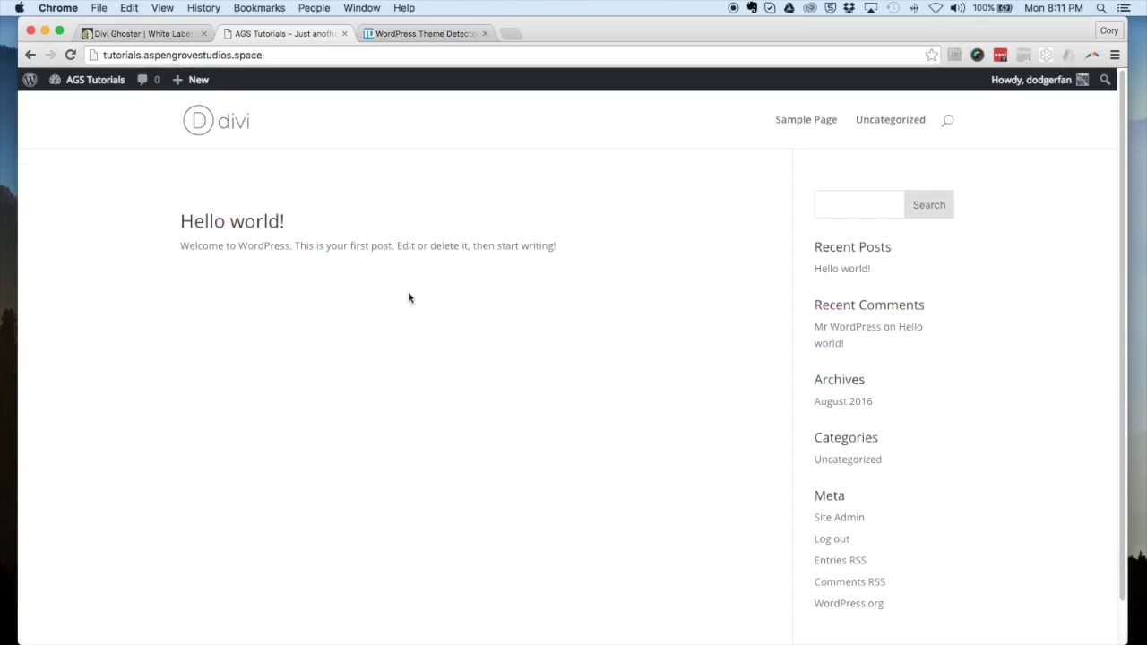
pyautogui.click(233, 54)
pyautogui.press('super+c')
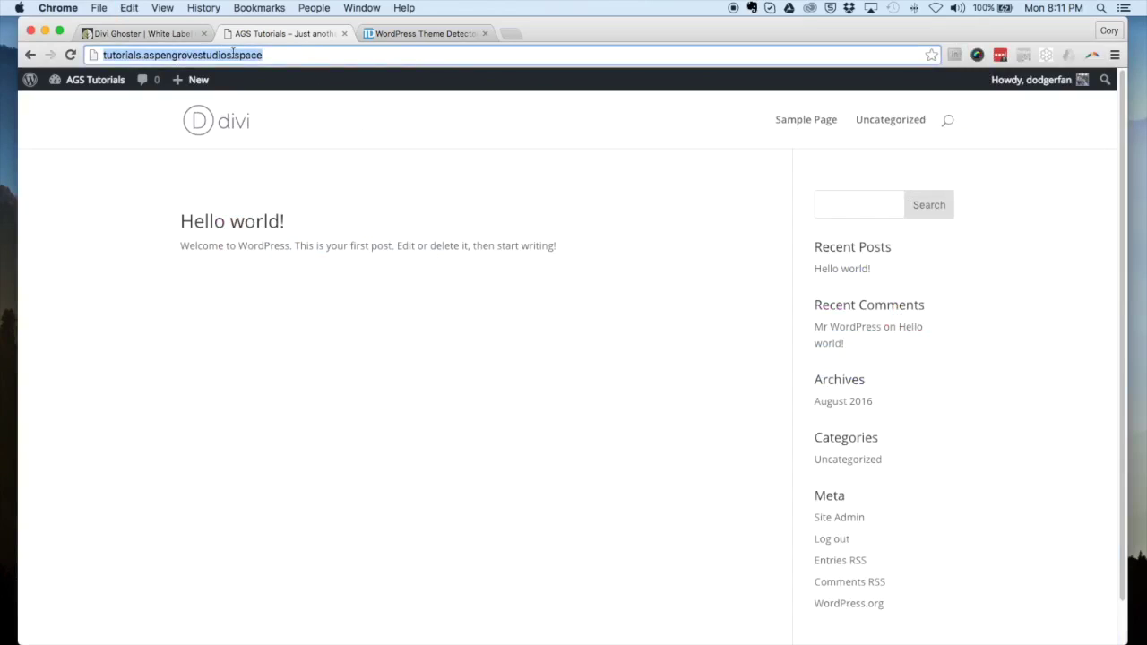
pyautogui.click(405, 34)
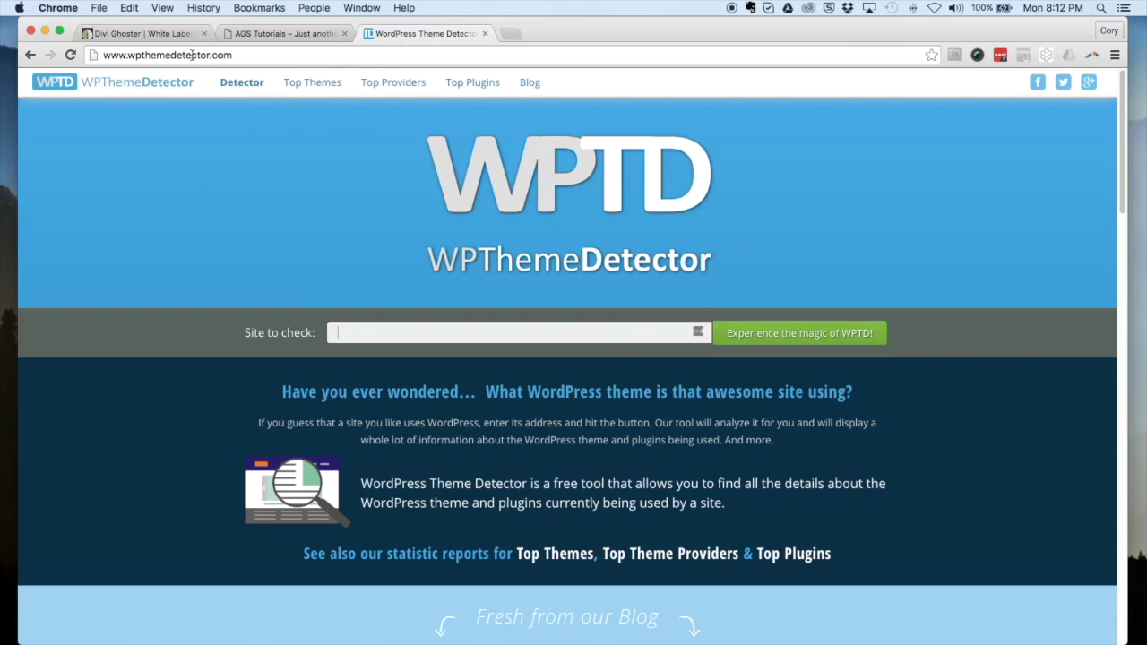
pyautogui.press('super+v')
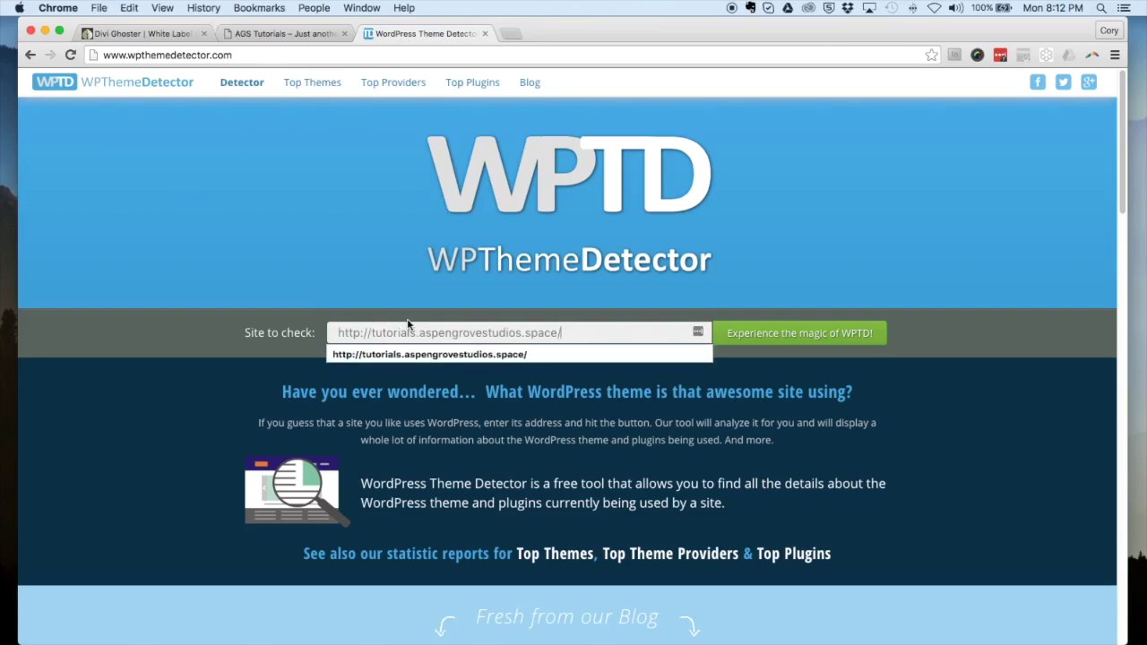
pyautogui.click(845, 335)
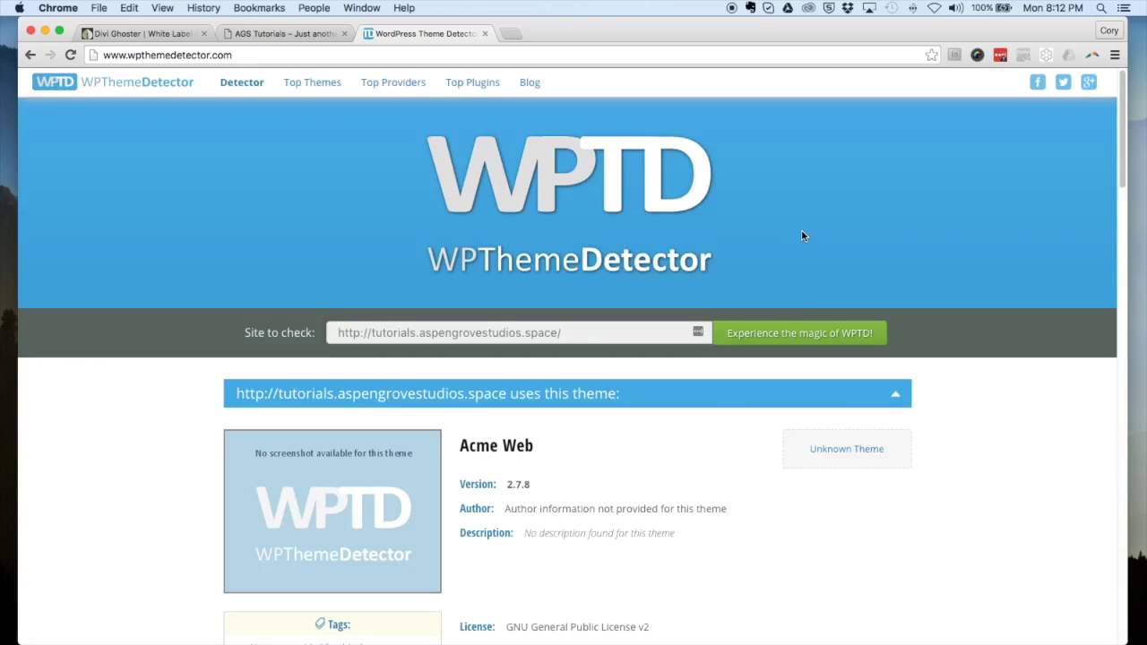
pyautogui.scroll(-3, 780, 233)
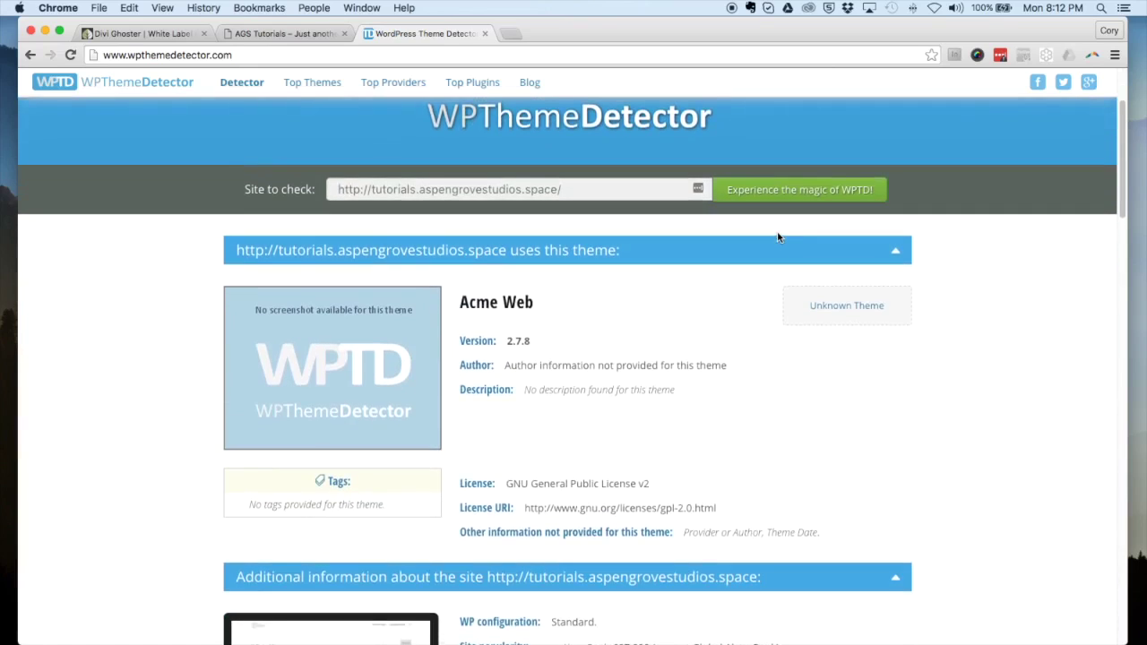
# Review the WPThemeDetector report's theme name, version, author and license details, and the additional site information
pyautogui.scroll(2, 776, 238)
pyautogui.scroll(2, 773, 240)
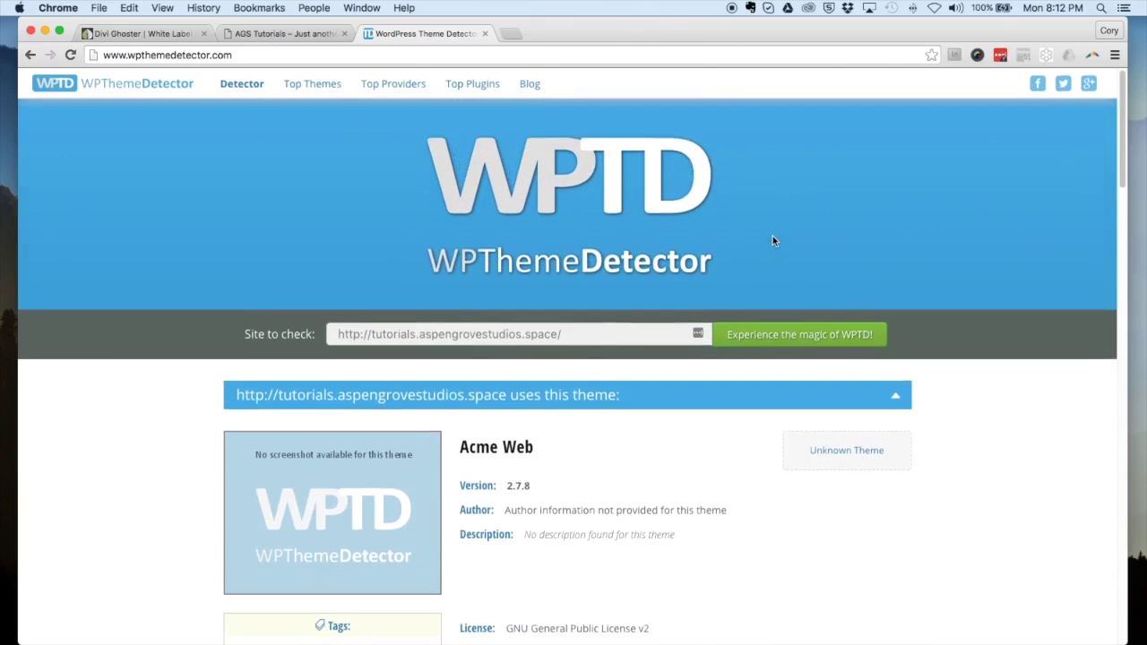
pyautogui.scroll(-3, 774, 239)
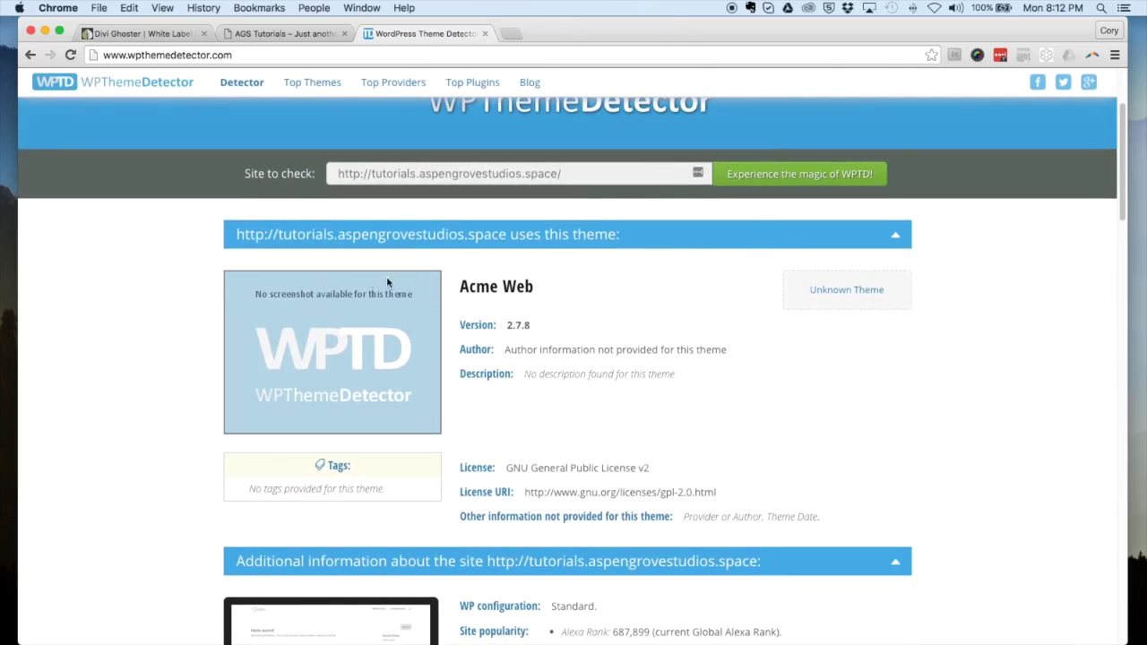
pyautogui.scroll(-2, 185, 296)
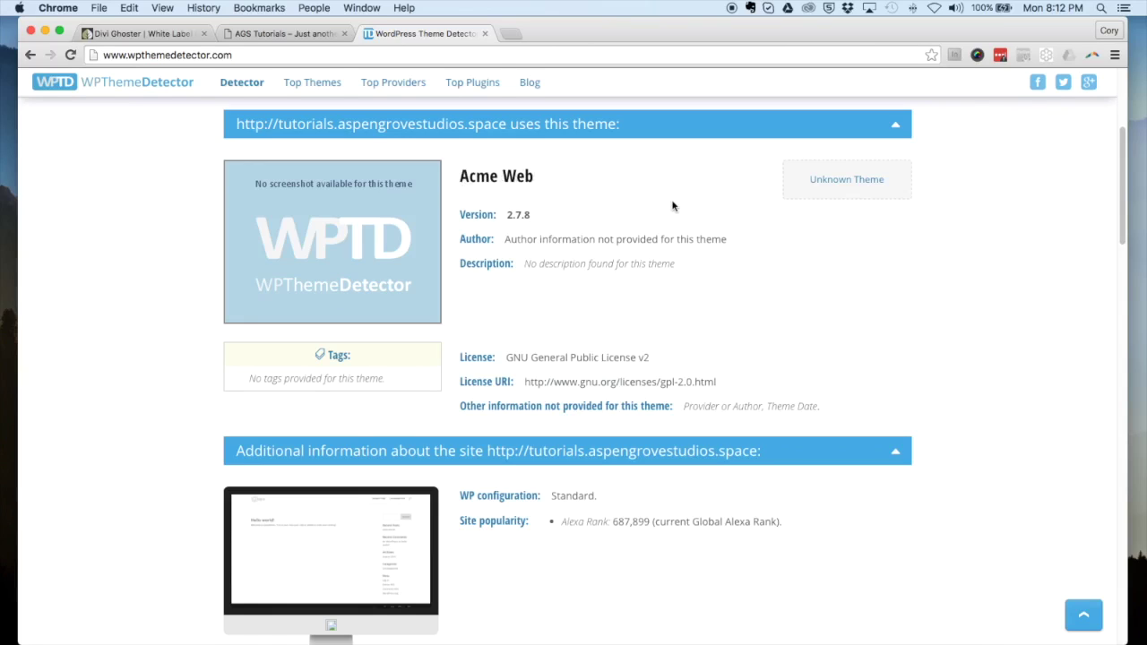
pyautogui.scroll(5, 673, 207)
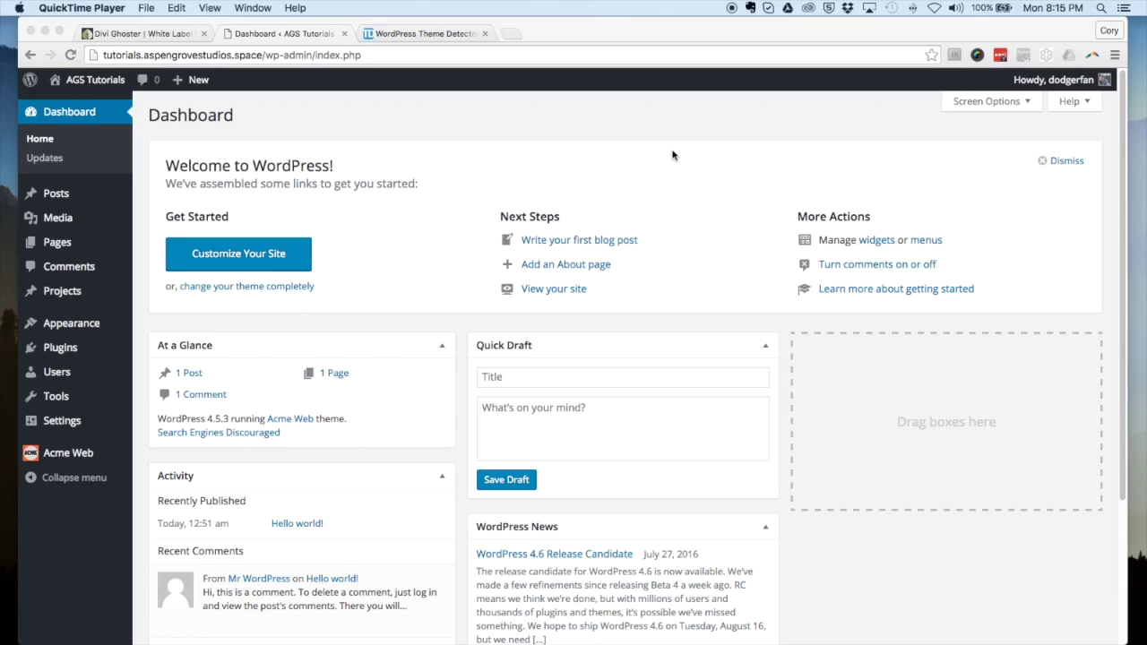
# Open the hidden Divi Ghoster settings page directly through its saved address, tutorials.aspengrovestudios.space/wp-admin/admin.php?page=divi_ghoster
pyautogui.click(376, 56)
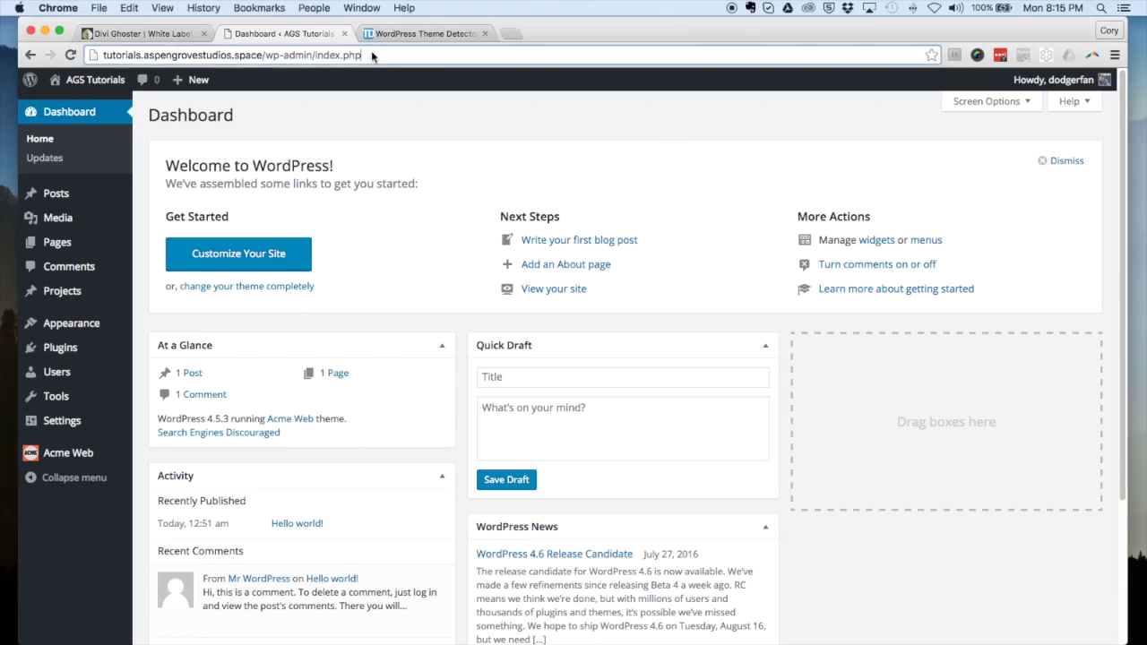
pyautogui.press('super+v')
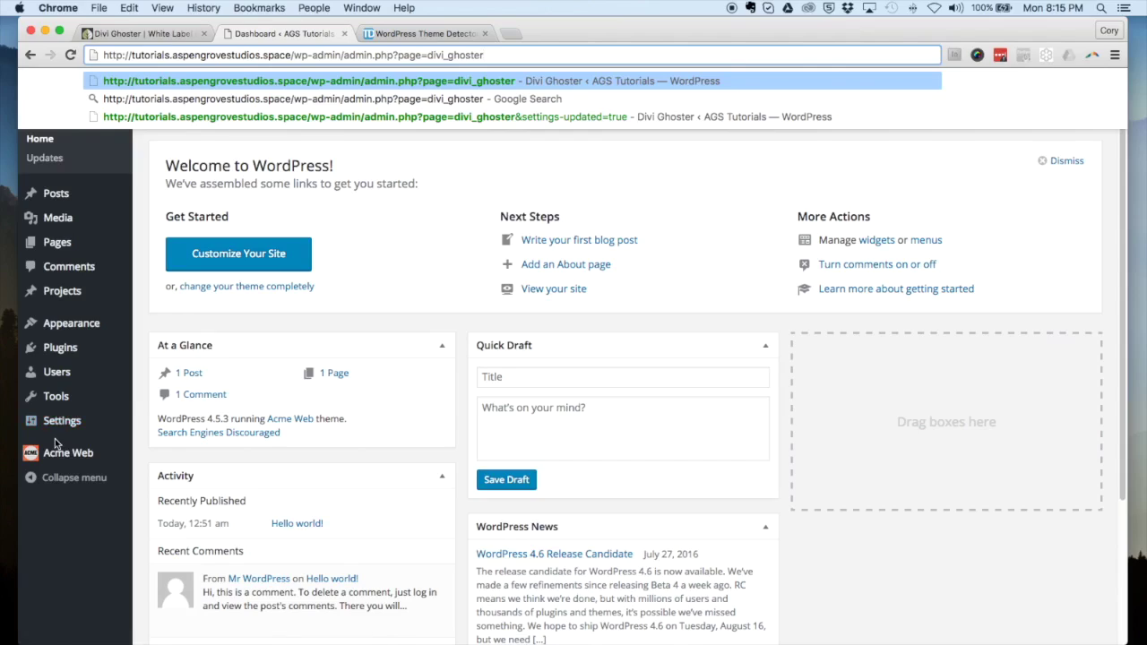
pyautogui.press('Return')
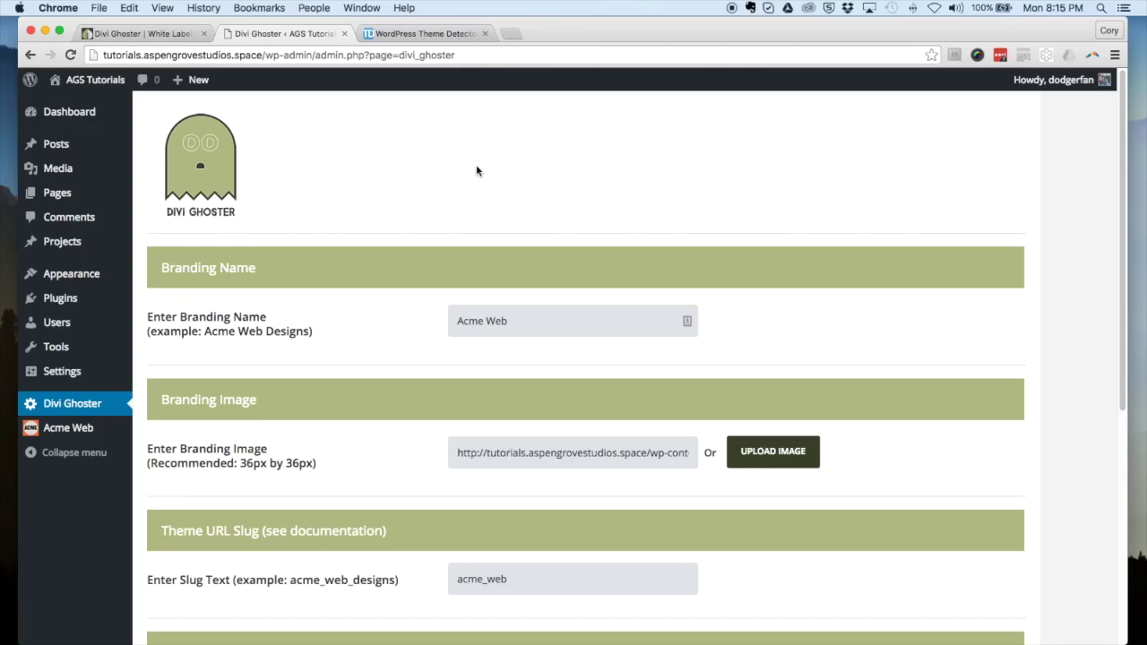
# Turn off Ultimate Ghoster in the Divi Ghoster settings, save the changes, and check the settings page
pyautogui.scroll(-5, 476, 164)
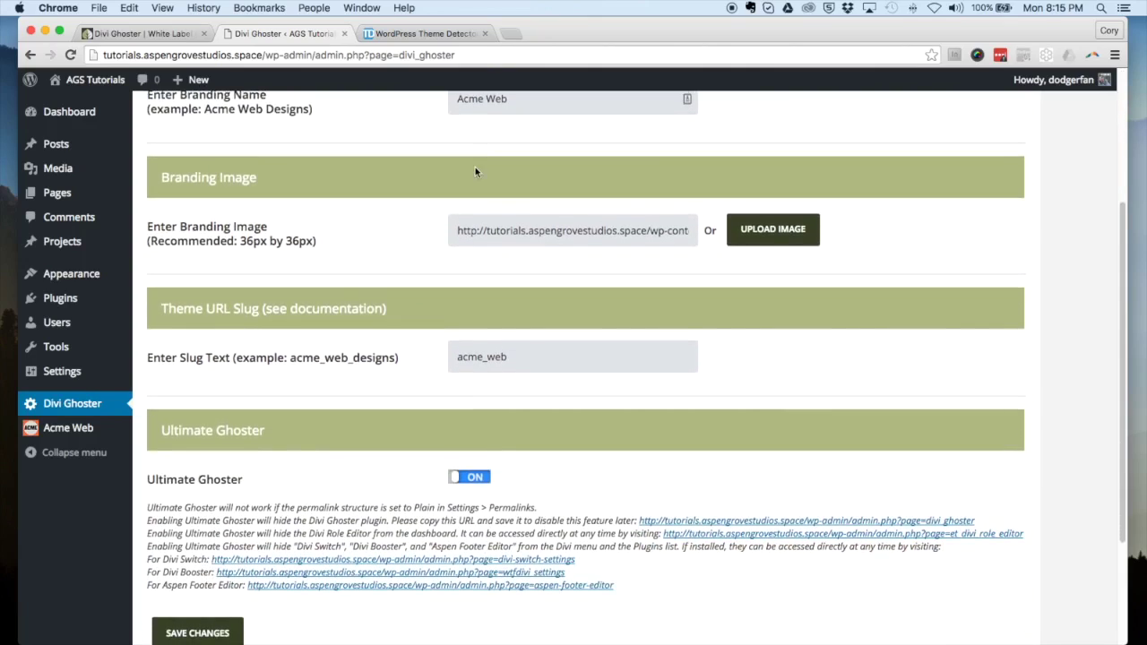
pyautogui.scroll(-4, 475, 167)
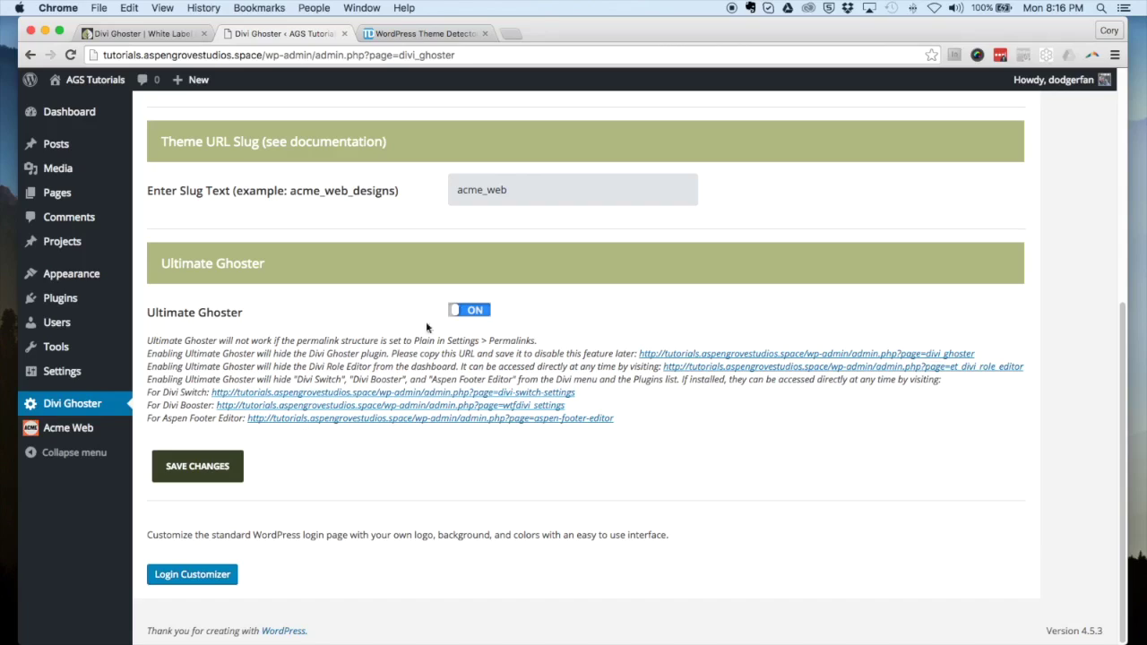
pyautogui.scroll(5, 421, 305)
pyautogui.scroll(-3, 406, 277)
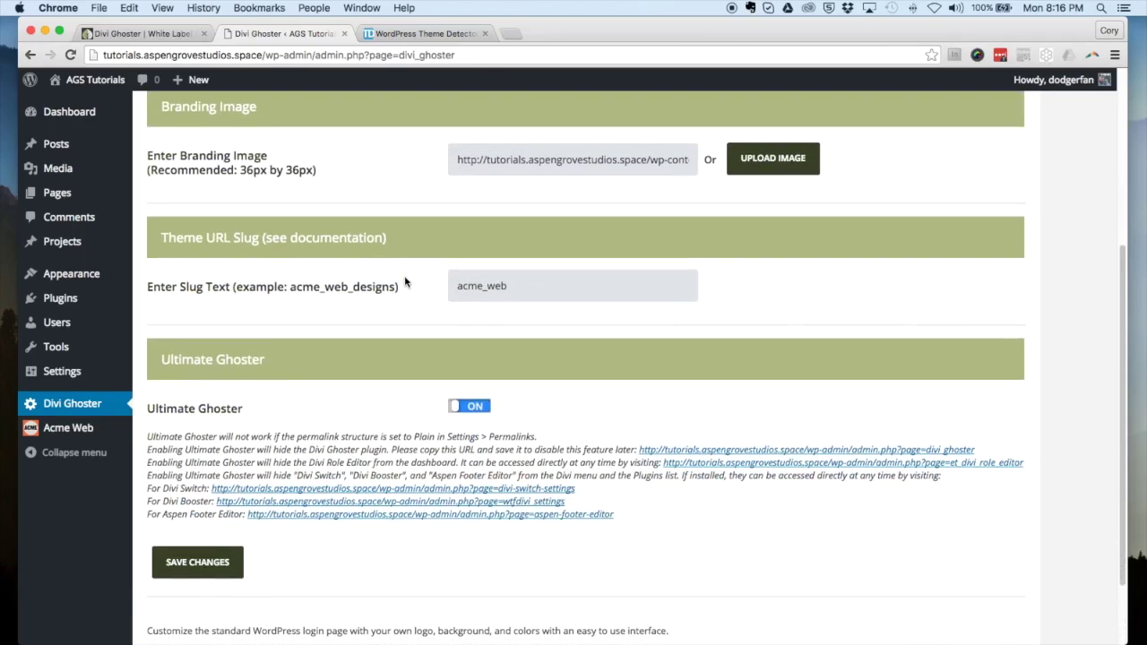
pyautogui.scroll(-1, 479, 325)
pyautogui.click(475, 394)
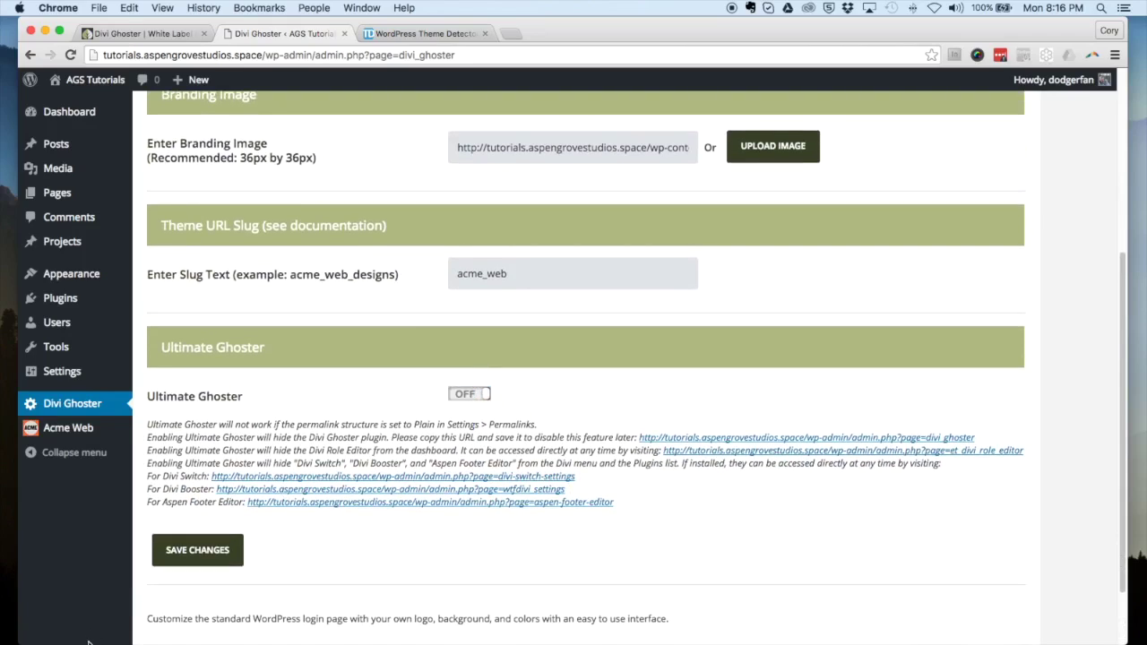
pyautogui.click(235, 544)
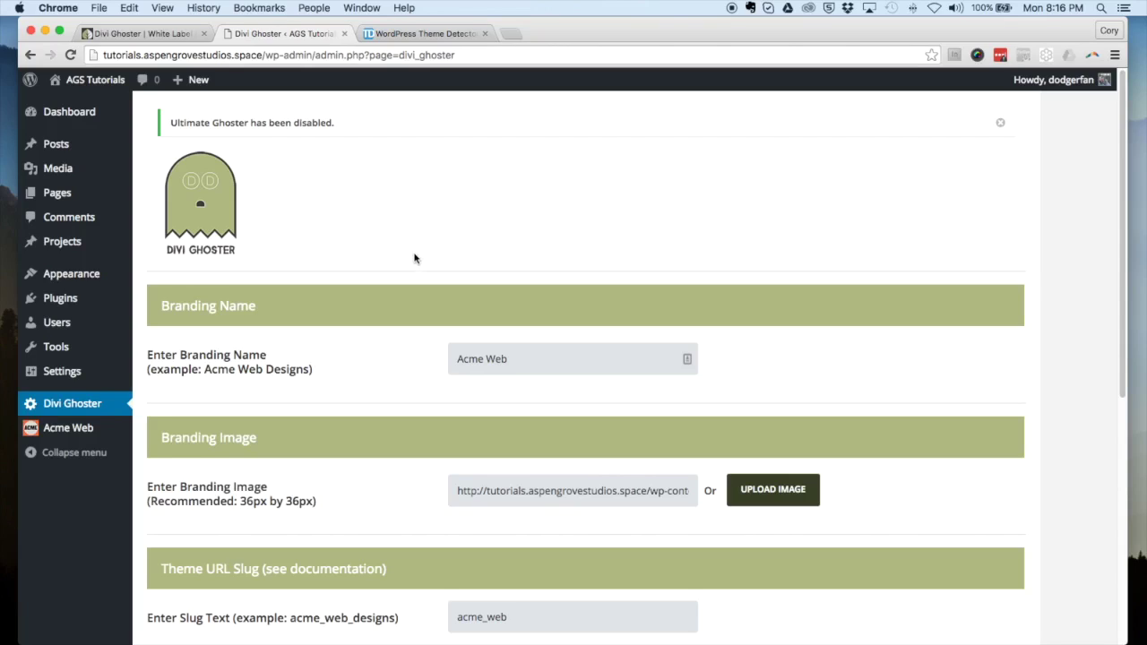
pyautogui.scroll(-5, 415, 255)
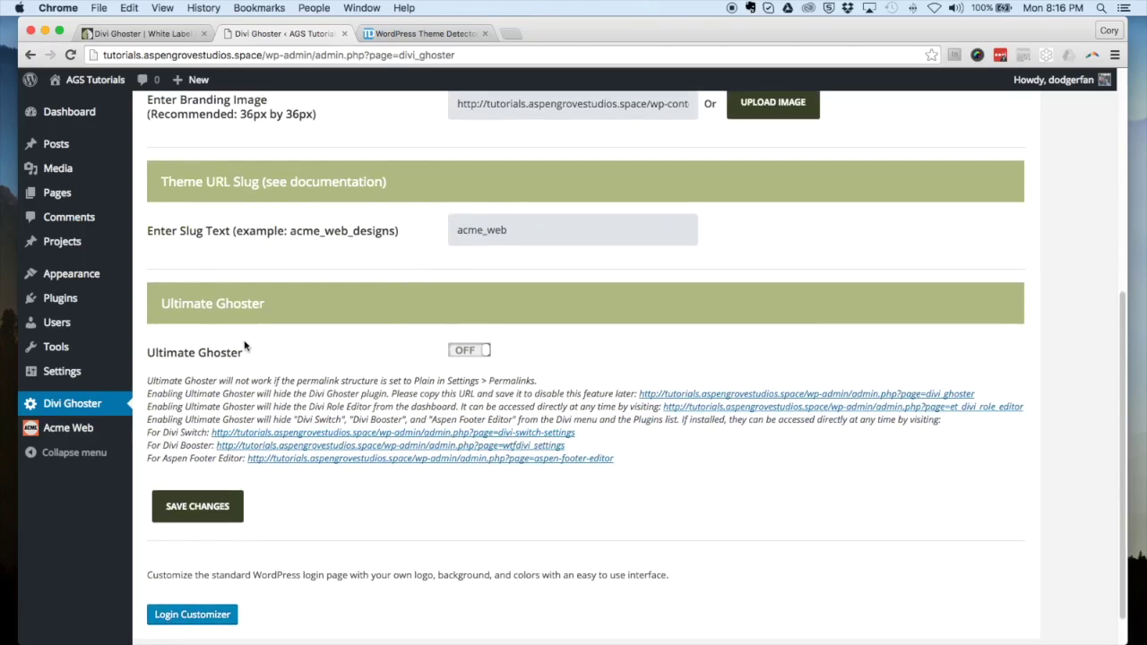
pyautogui.scroll(2, 283, 344)
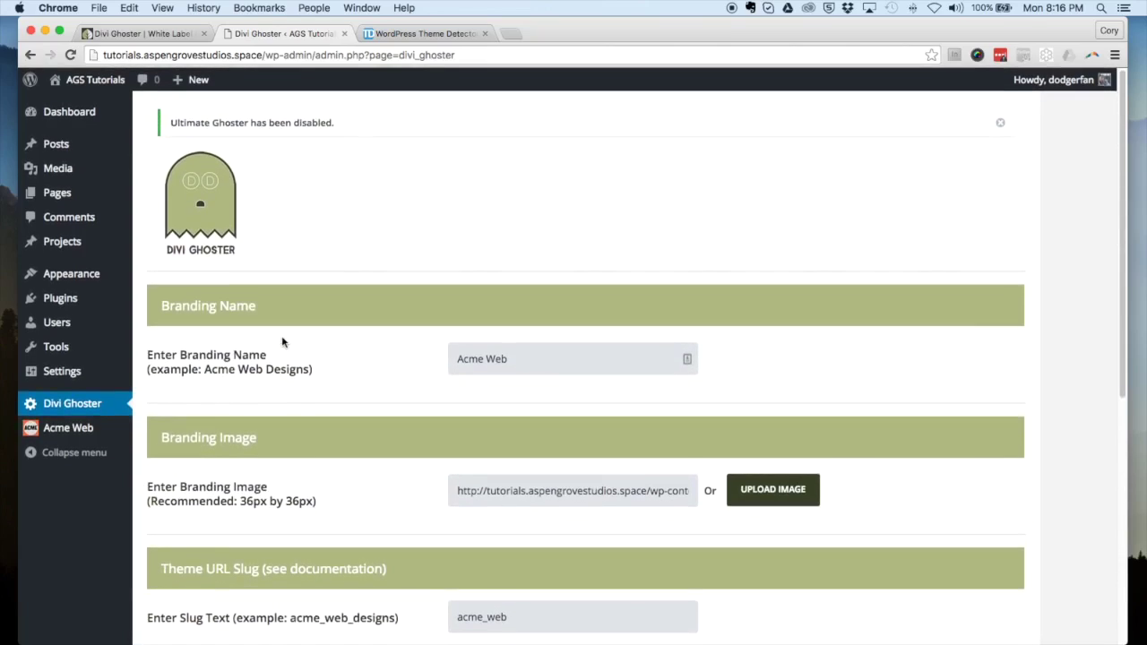